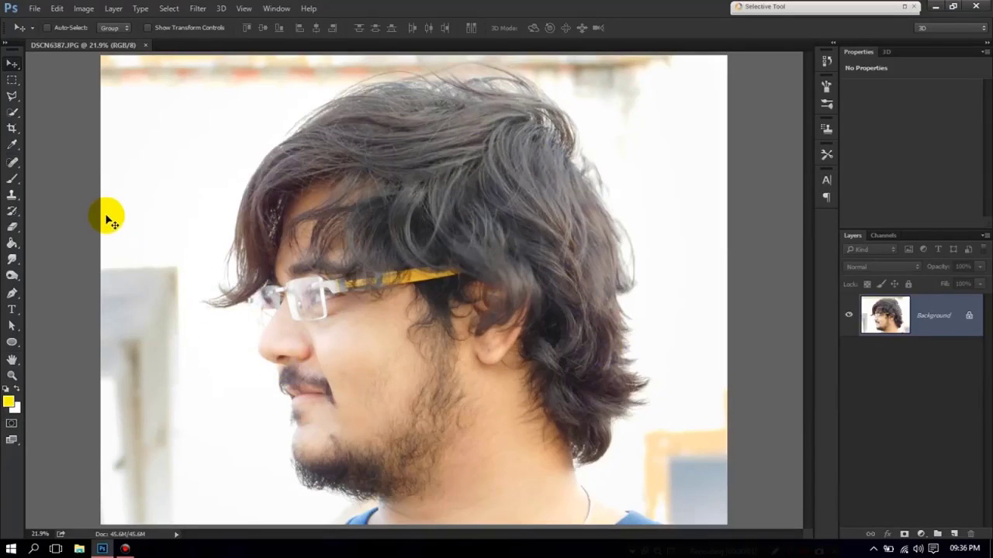
With the Magic Wand, select the white background, left wall and area around the pole.
right_click(14, 115)
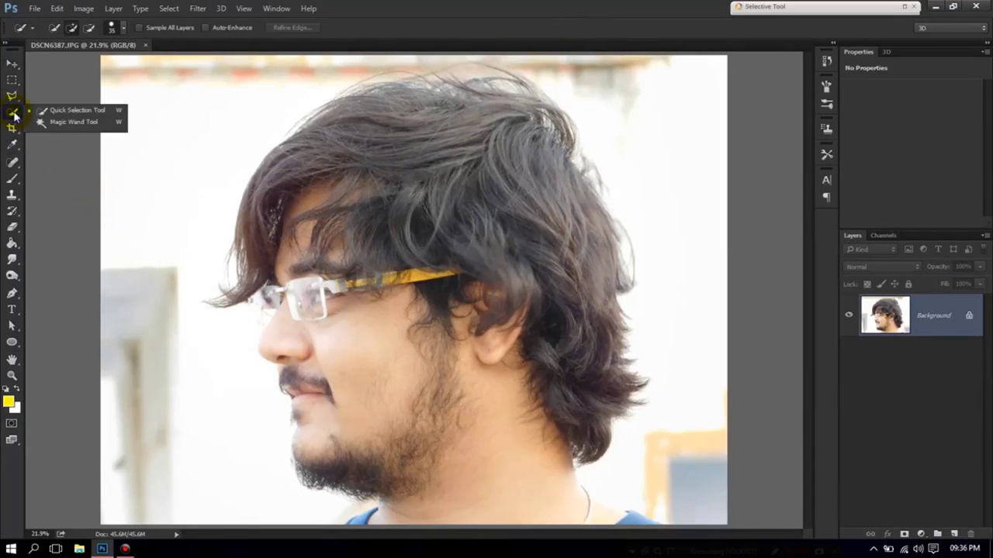
left_click(66, 124)
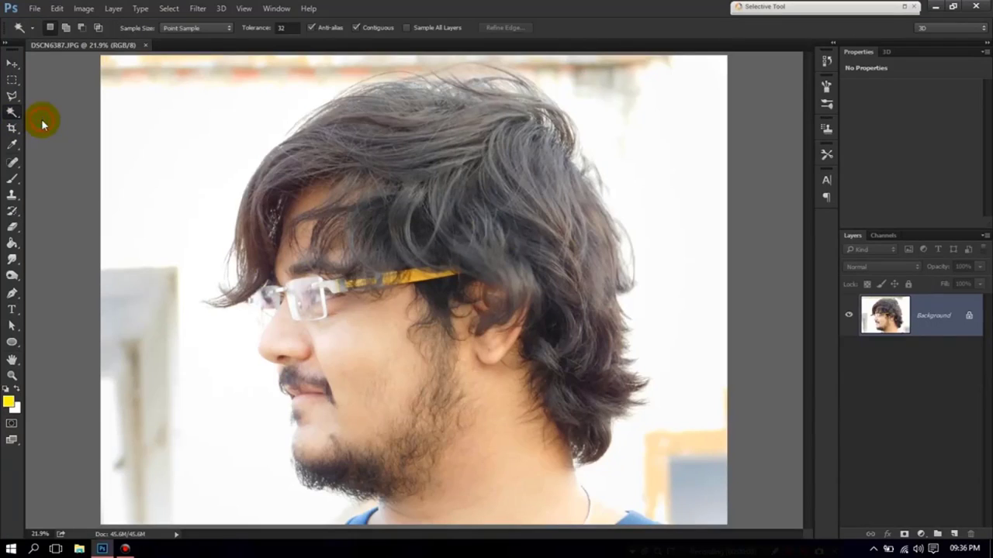
left_click(149, 132)
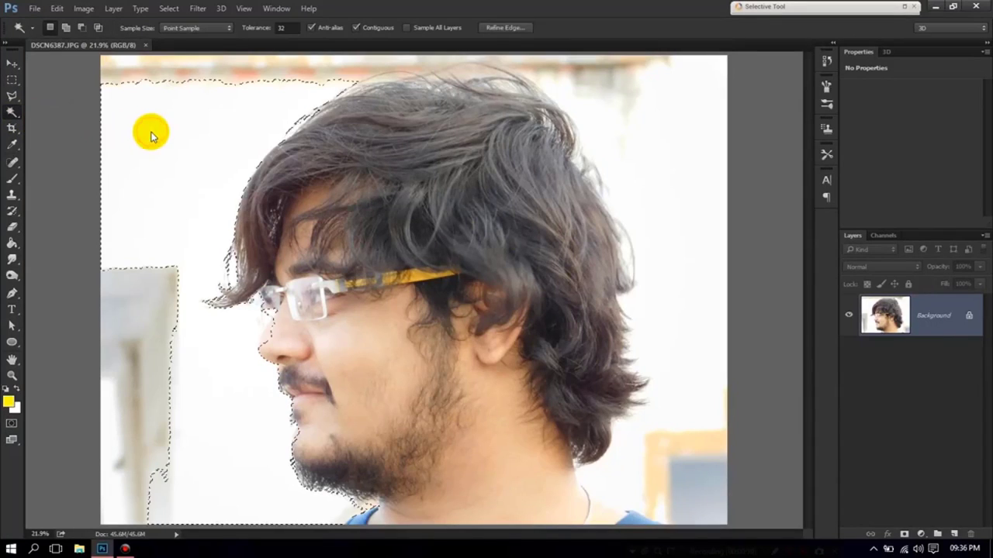
left_click(132, 324, "shift")
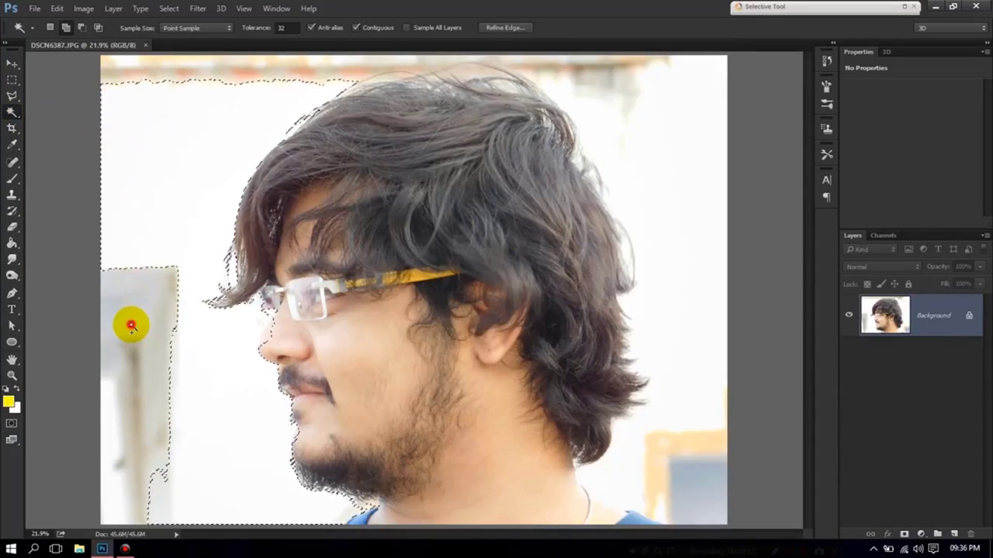
left_click(130, 376, "shift")
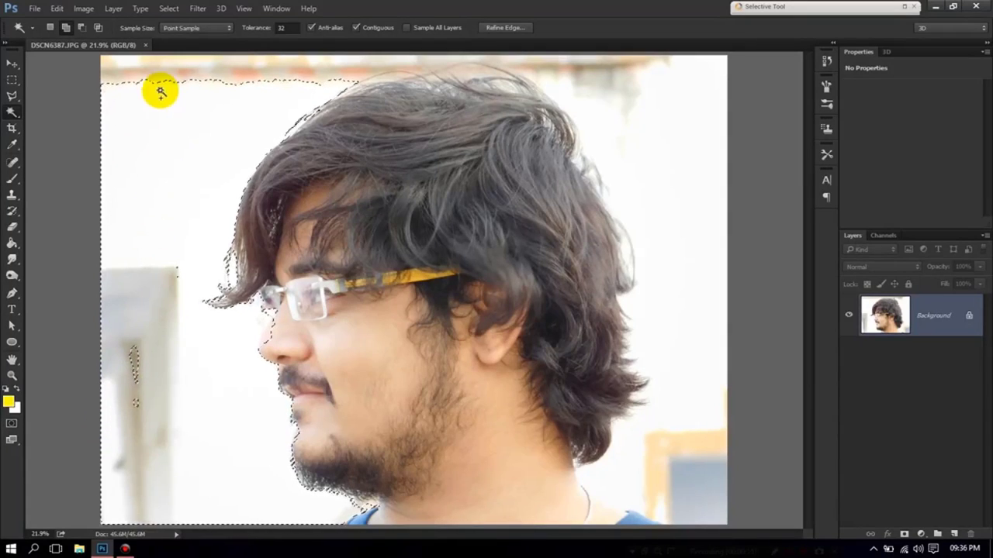
Add the top strip, right background, orange lower-right block and top-edge patches to the selection.
left_click(150, 67, "shift")
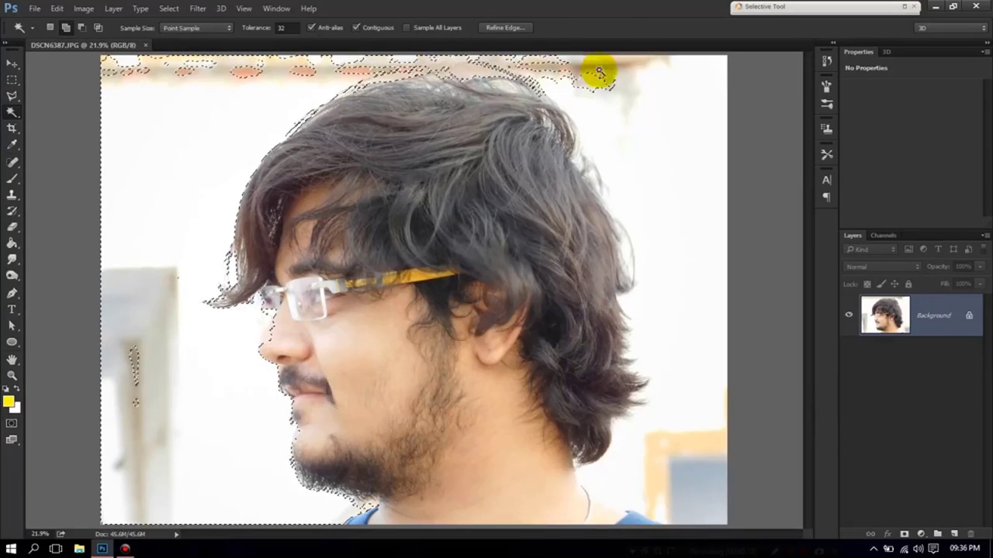
left_click(676, 79, "shift")
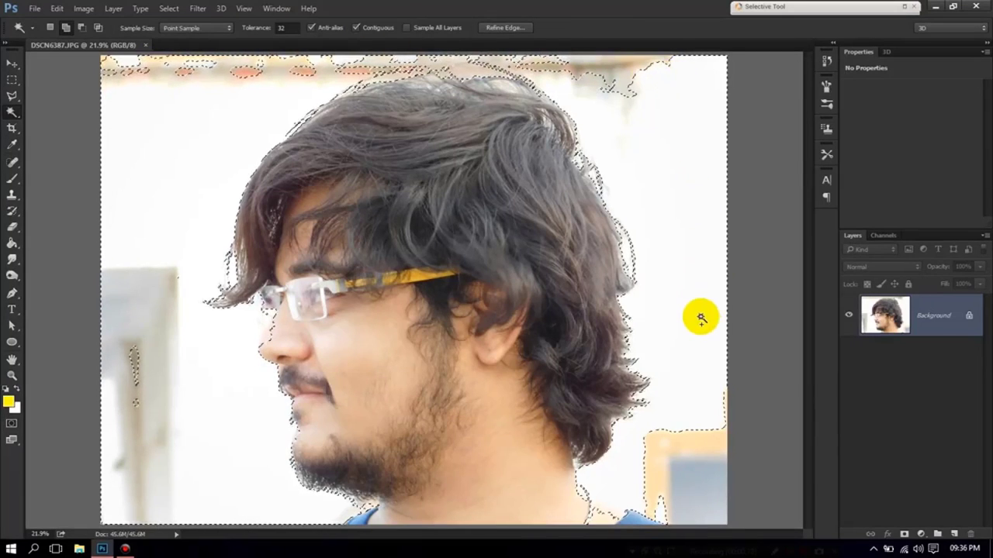
left_click(687, 444, "shift")
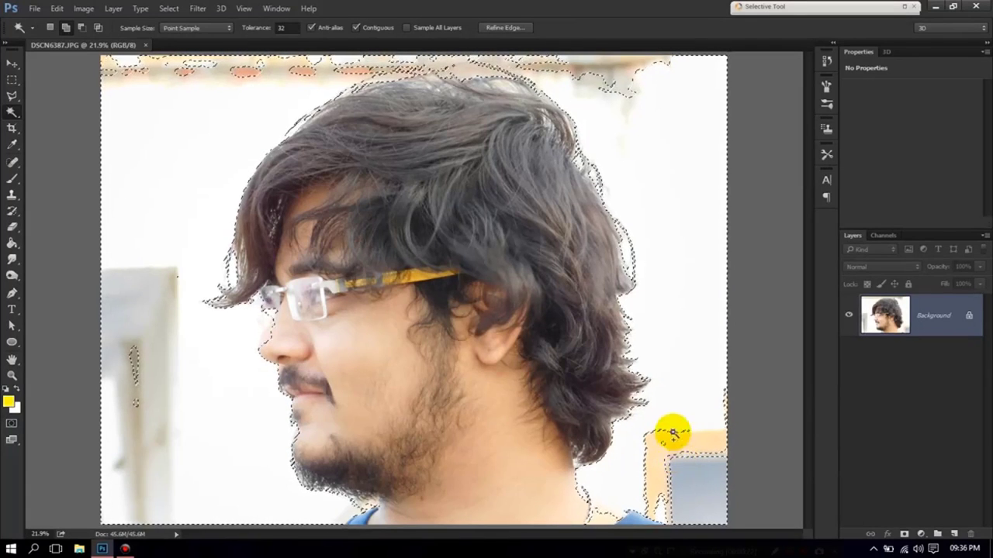
left_click(619, 77, "shift")
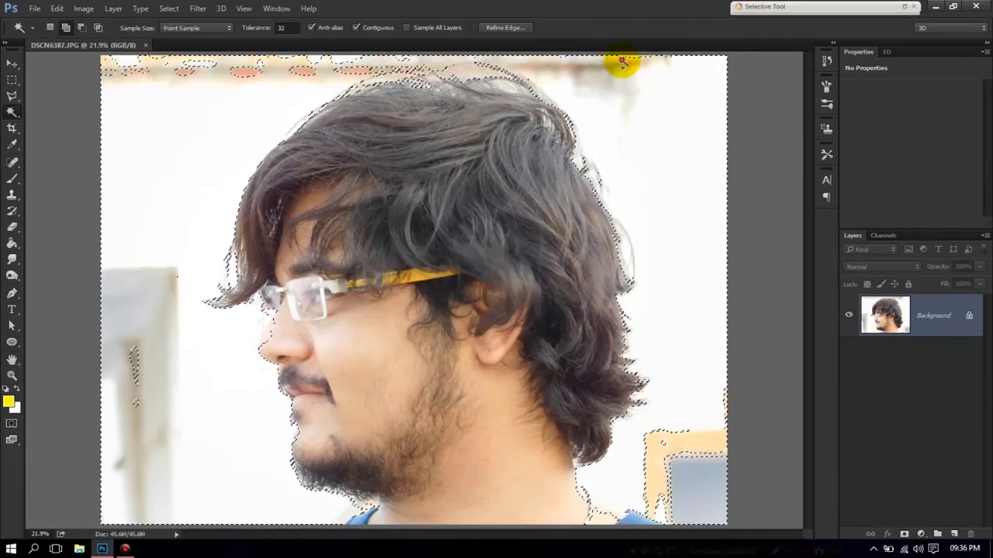
left_click(246, 72, "shift")
left_click(95, 73, "shift")
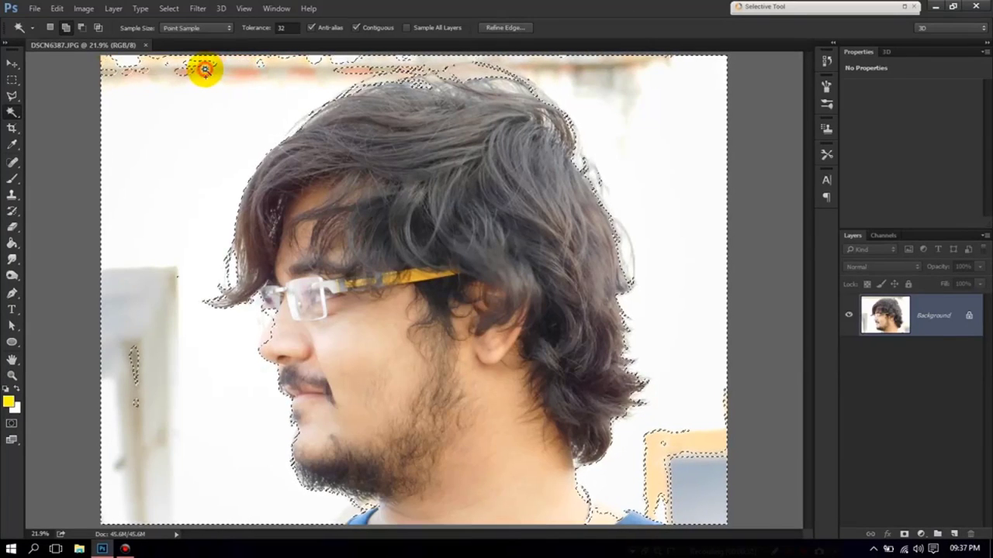
left_click(123, 74, "shift")
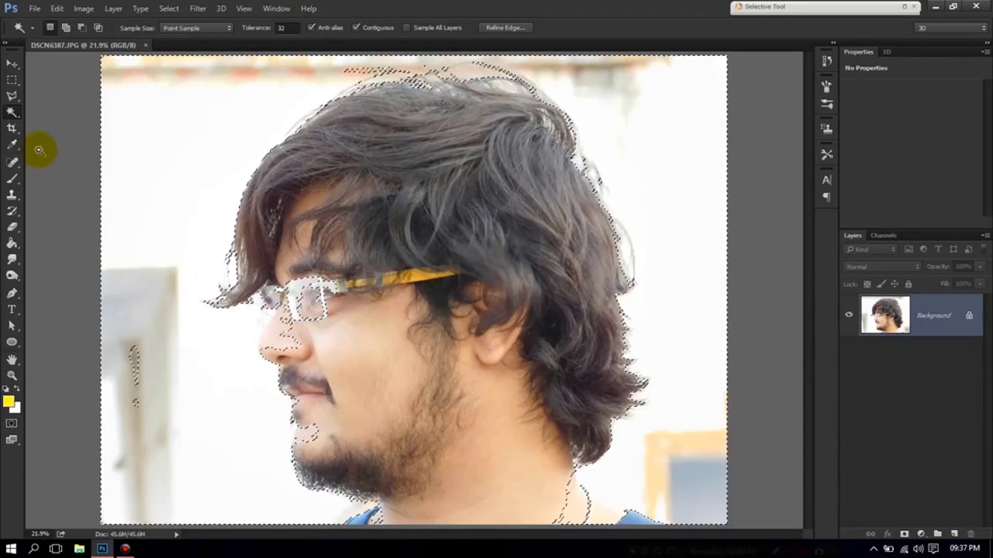
Subtract the left pole, nose, glasses lenses and hair above the glasses using Quick Selection.
right_click(14, 114)
left_click(46, 110)
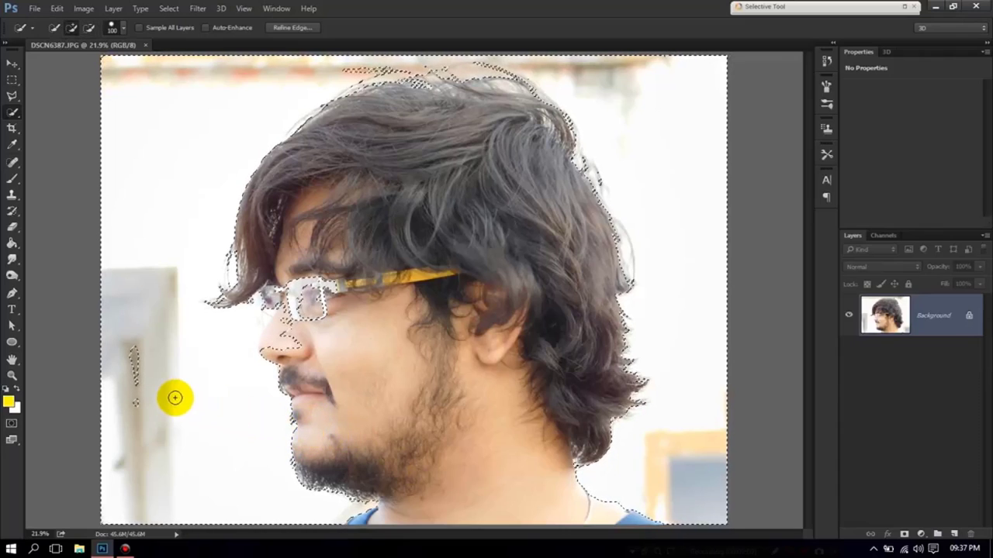
mouse_move(121, 341)
left_mouse_down()
mouse_move(137, 385)
mouse_move(133, 414)
left_mouse_up()
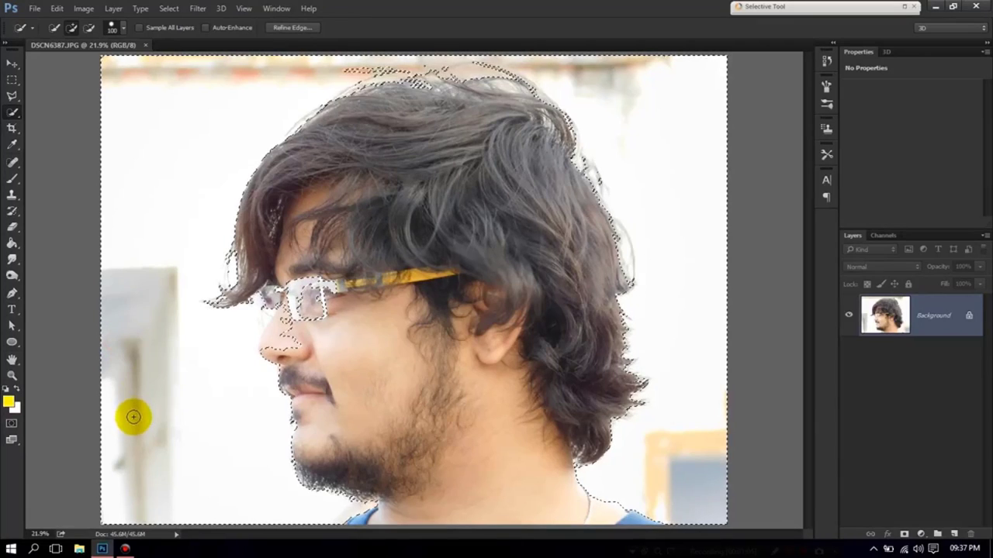
left_click_drag(335, 332, 292, 289)
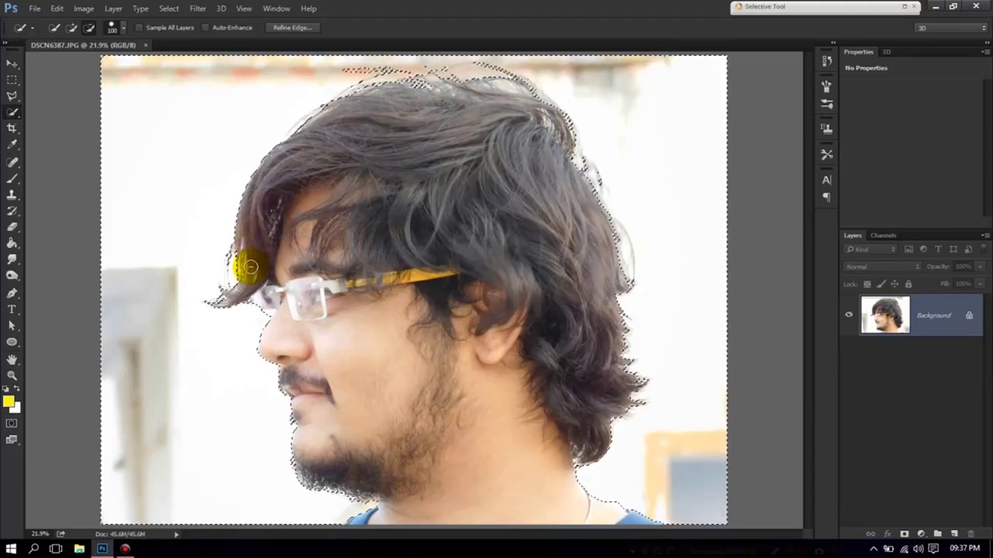
mouse_move(250, 259)
left_mouse_down()
mouse_move(262, 300)
mouse_move(405, 342)
left_mouse_up()
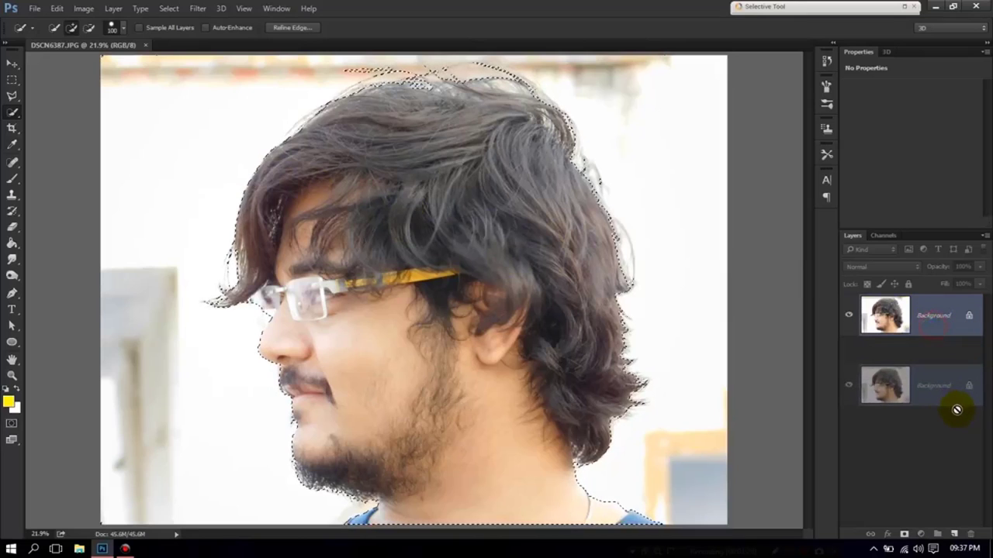
Duplicate the Background layer, hide the original, and open Refine Edge.
left_click_drag(933, 329, 954, 533)
left_click(849, 357)
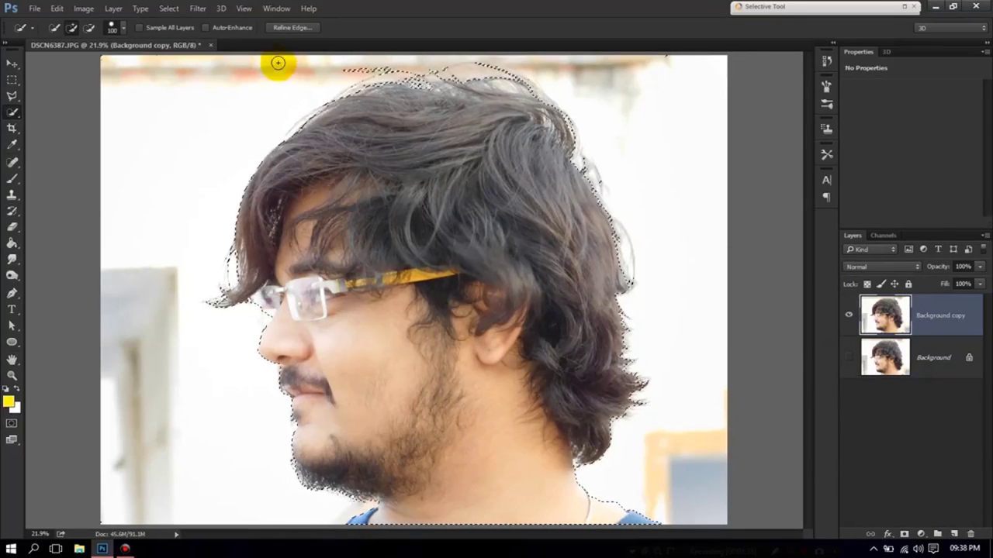
left_click(283, 33)
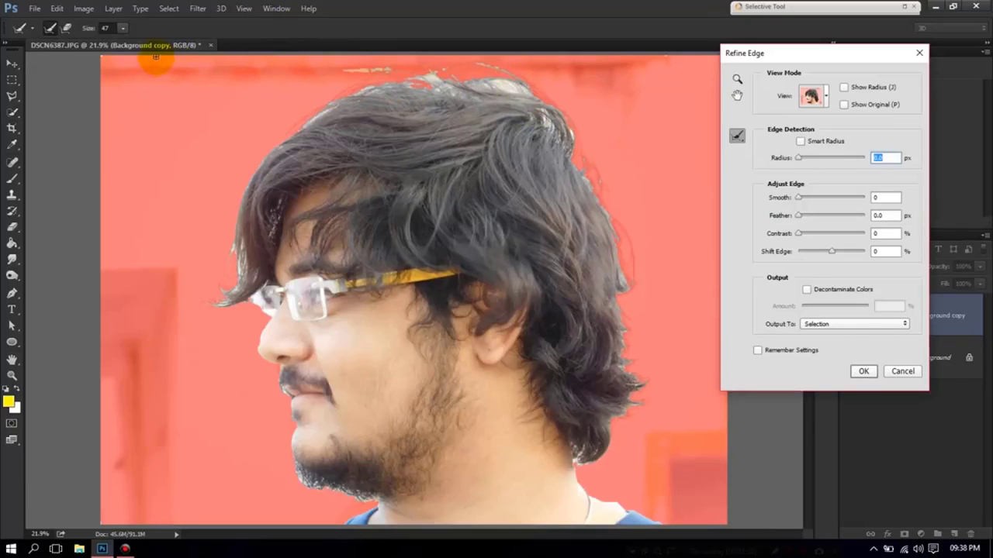
Refine the top hair edge with the Refine Radius brush at size 146.
left_click(124, 31)
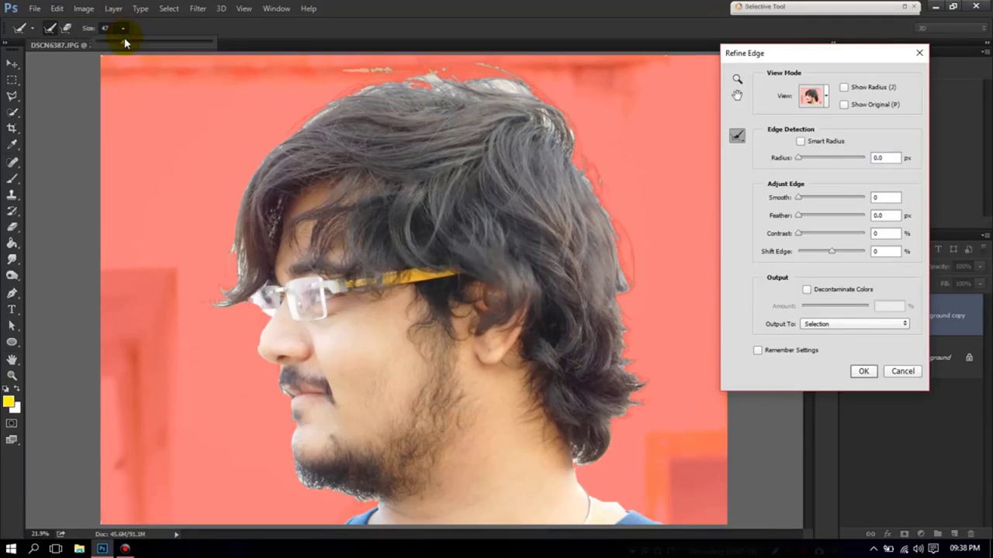
left_click(129, 45)
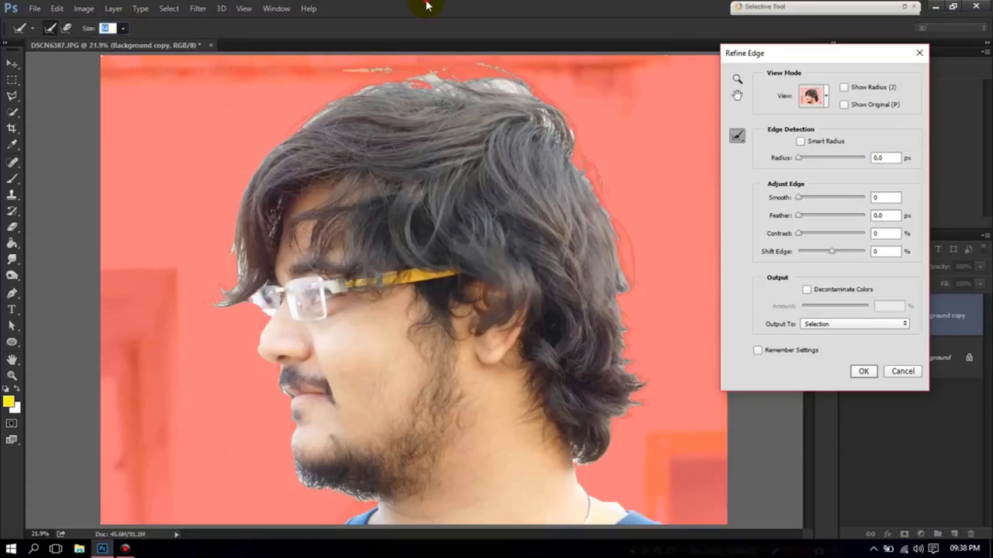
left_click_drag(393, 73, 341, 64)
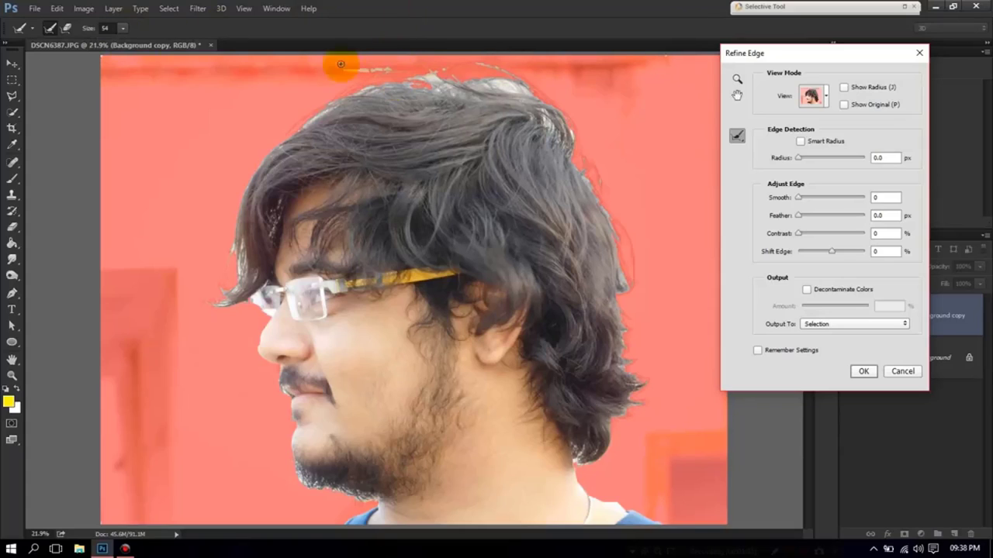
left_click(122, 30)
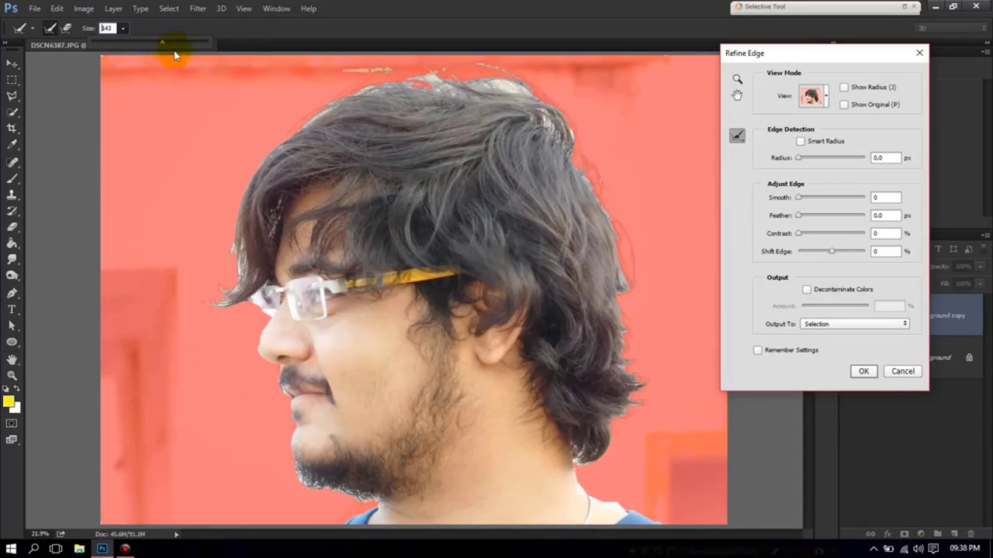
type("146")
key("Return")
mouse_move(342, 106)
left_mouse_down()
mouse_move(475, 68)
mouse_move(261, 161)
mouse_move(240, 257)
mouse_move(213, 300)
mouse_move(225, 287)
mouse_move(271, 317)
mouse_move(257, 339)
mouse_move(277, 366)
mouse_move(299, 463)
mouse_move(332, 488)
mouse_move(363, 495)
mouse_move(336, 517)
left_mouse_up()
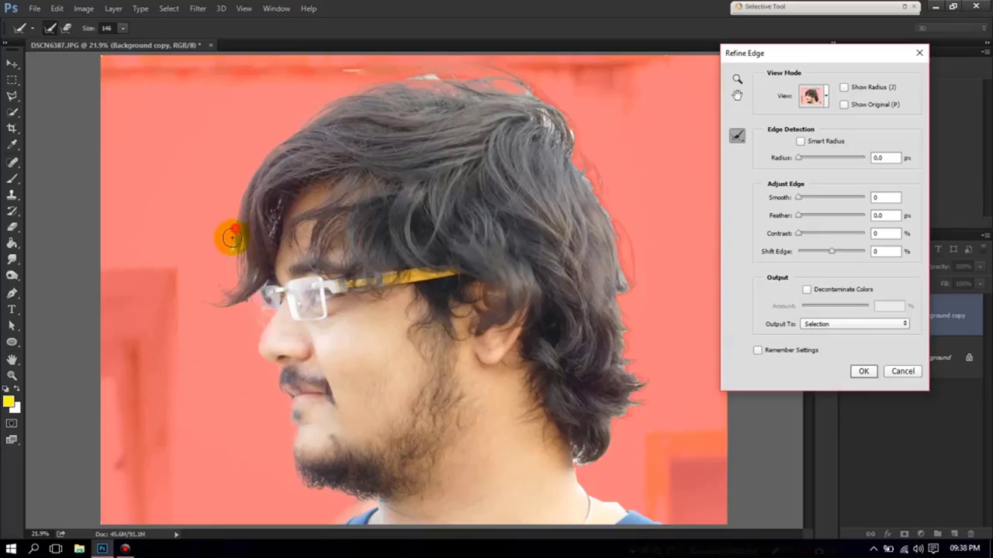
Brush the Refine Radius tool along the forehead, top and right hair edges past the neck.
left_click_drag(232, 238, 222, 284)
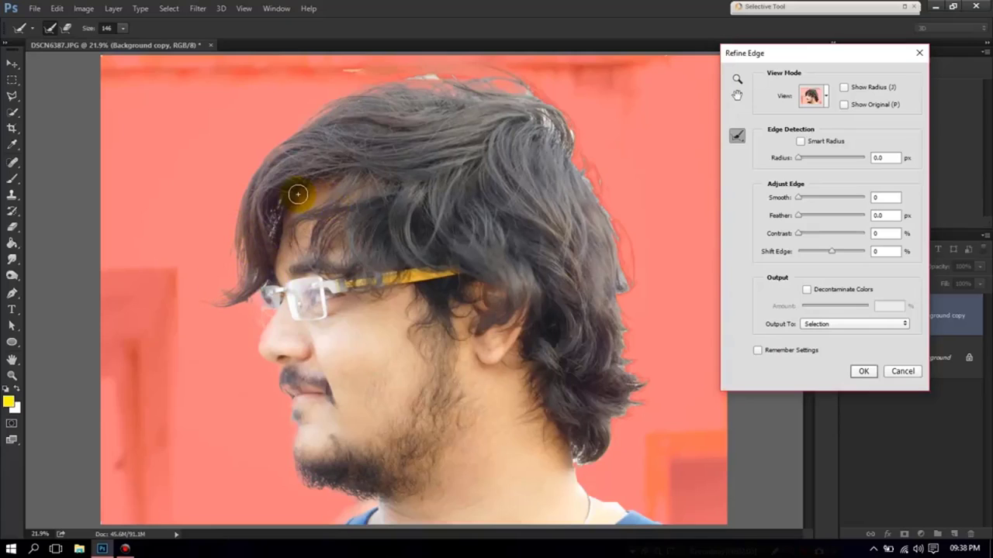
left_click_drag(282, 191, 266, 249)
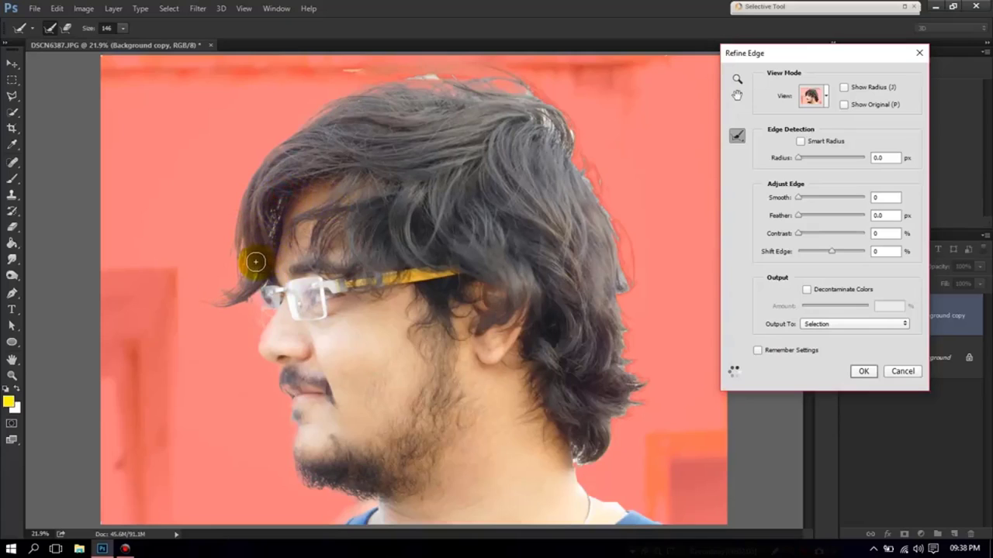
mouse_move(395, 84)
left_mouse_down()
mouse_move(534, 114)
mouse_move(599, 210)
left_mouse_up()
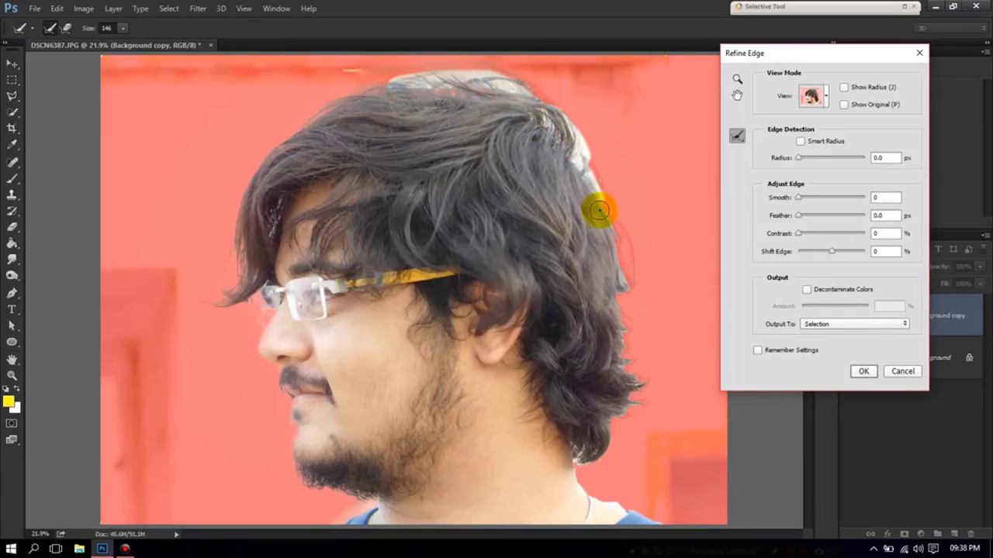
mouse_move(600, 209)
left_mouse_down()
mouse_move(608, 207)
mouse_move(631, 384)
mouse_move(584, 454)
left_mouse_up()
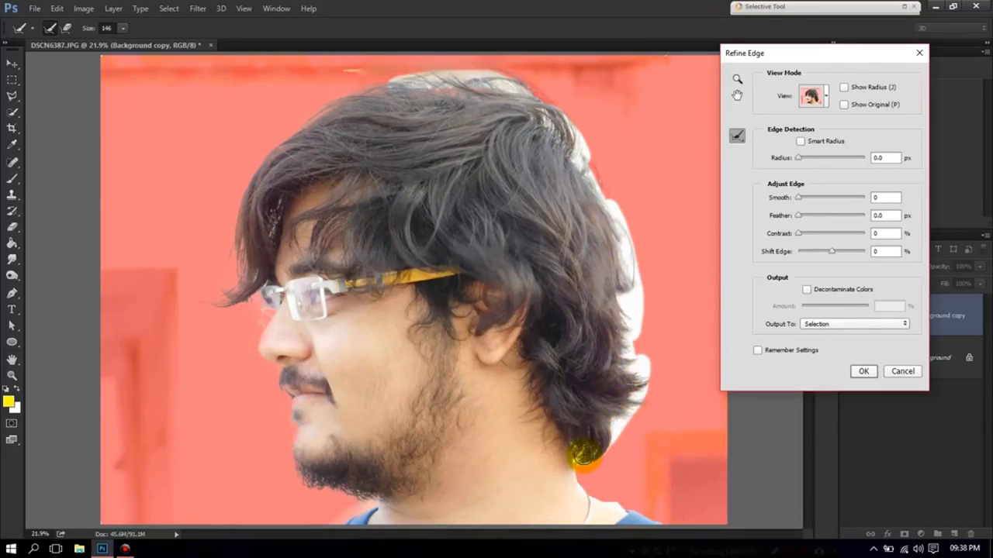
left_click_drag(579, 473, 669, 526)
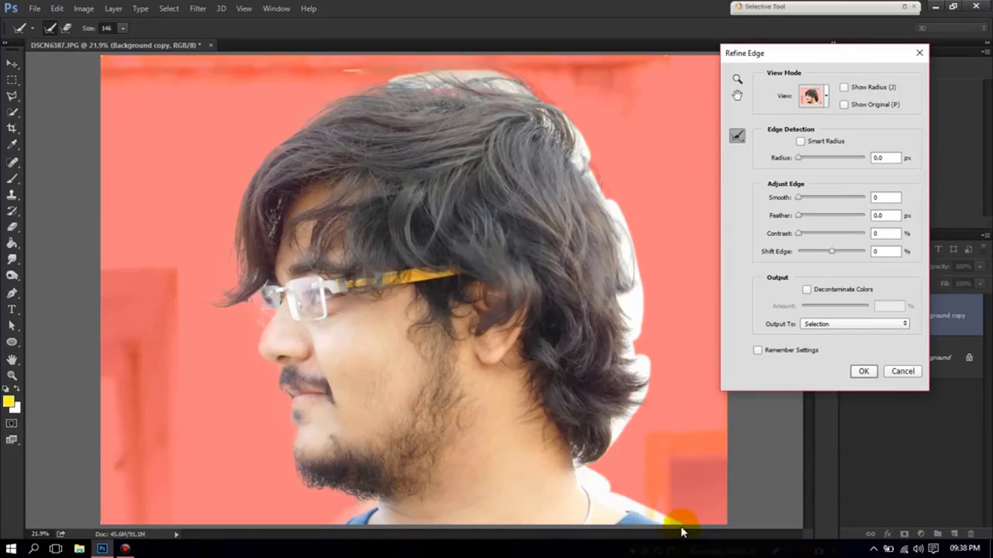
mouse_move(584, 194)
left_mouse_down()
mouse_move(536, 100)
mouse_move(492, 67)
mouse_move(489, 76)
left_mouse_up()
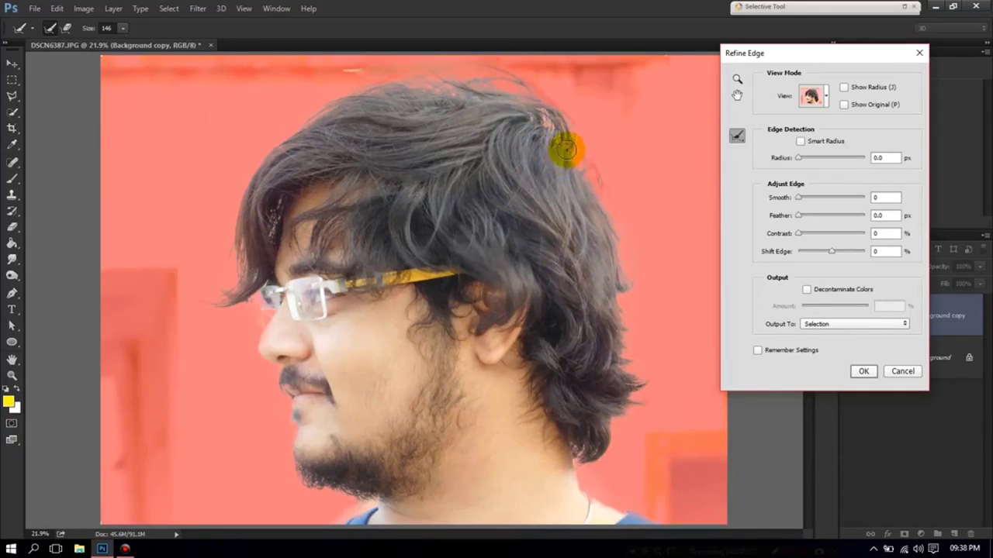
mouse_move(566, 150)
left_mouse_down()
mouse_move(605, 206)
mouse_move(627, 372)
mouse_move(593, 461)
mouse_move(571, 448)
mouse_move(581, 492)
mouse_move(643, 533)
mouse_move(577, 488)
left_mouse_up()
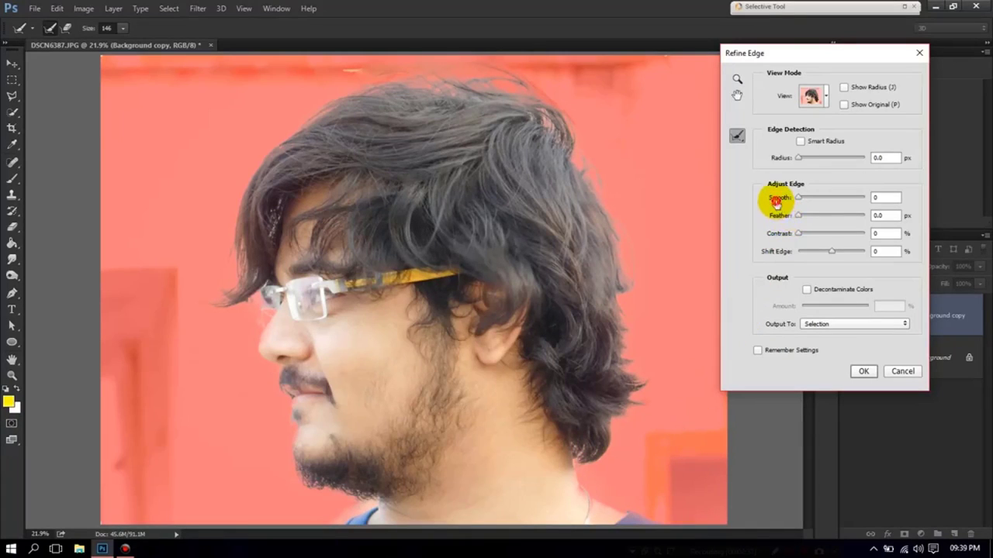
Set Smooth 24, Feather 0.9 px, Contrast 7% and output the refined edge to a layer mask.
type("24")
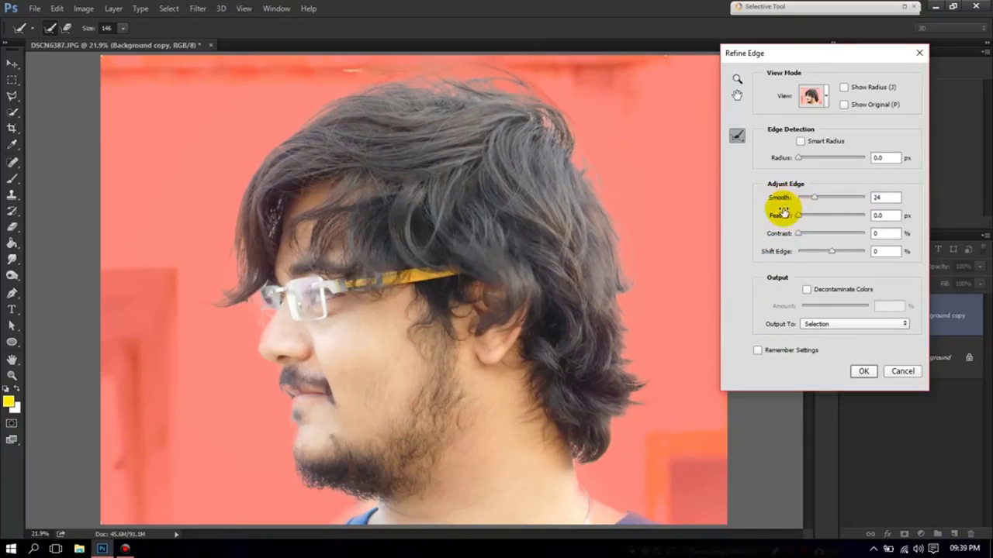
type("0.9")
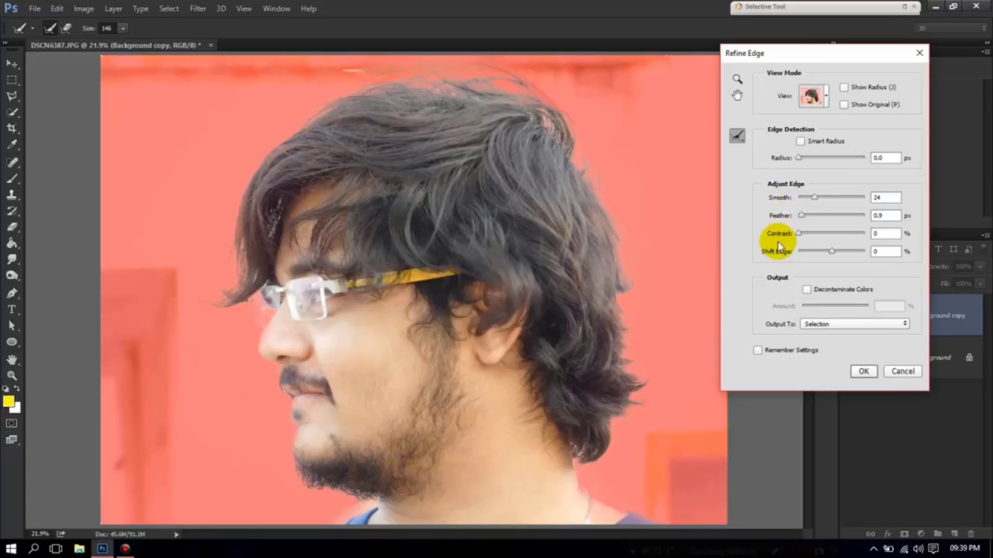
type("7")
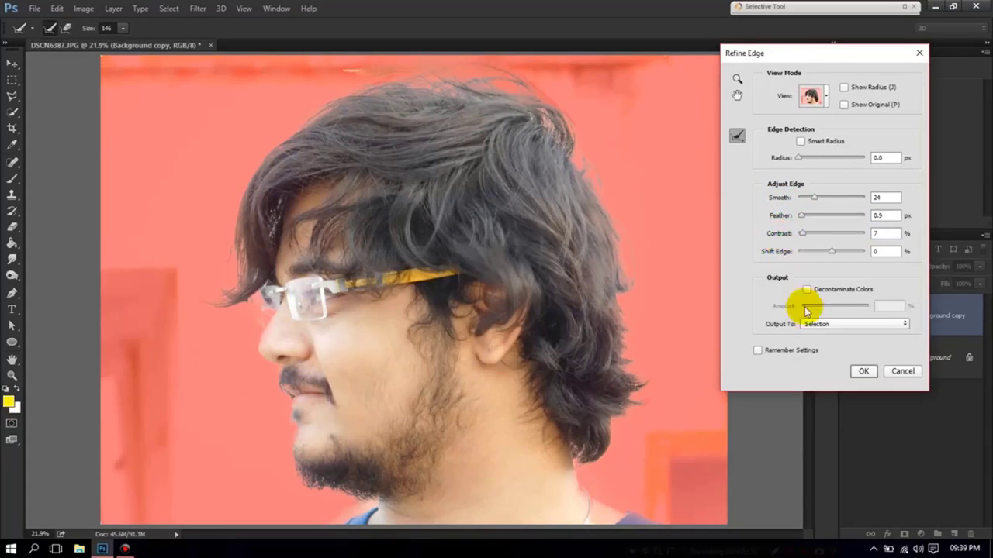
left_click(816, 325)
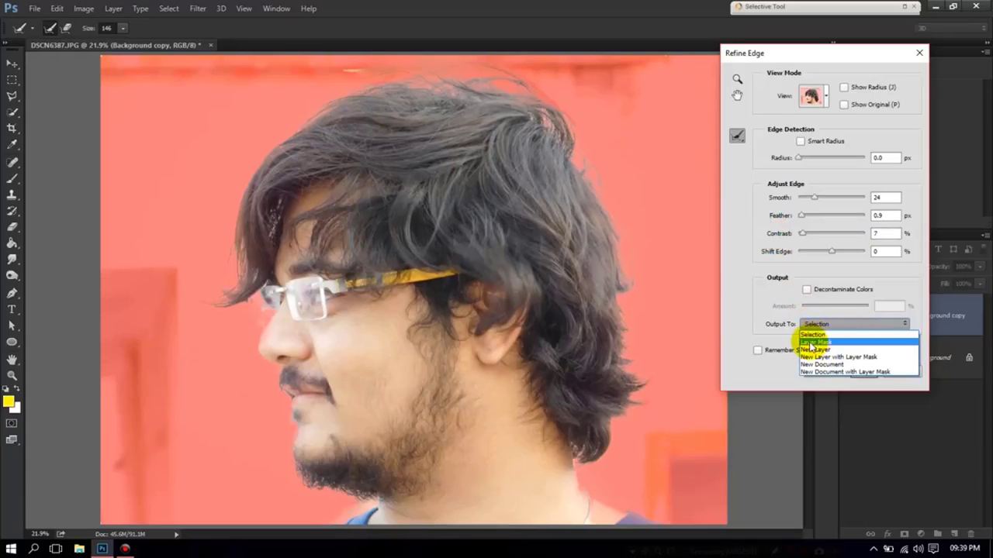
left_click(814, 342)
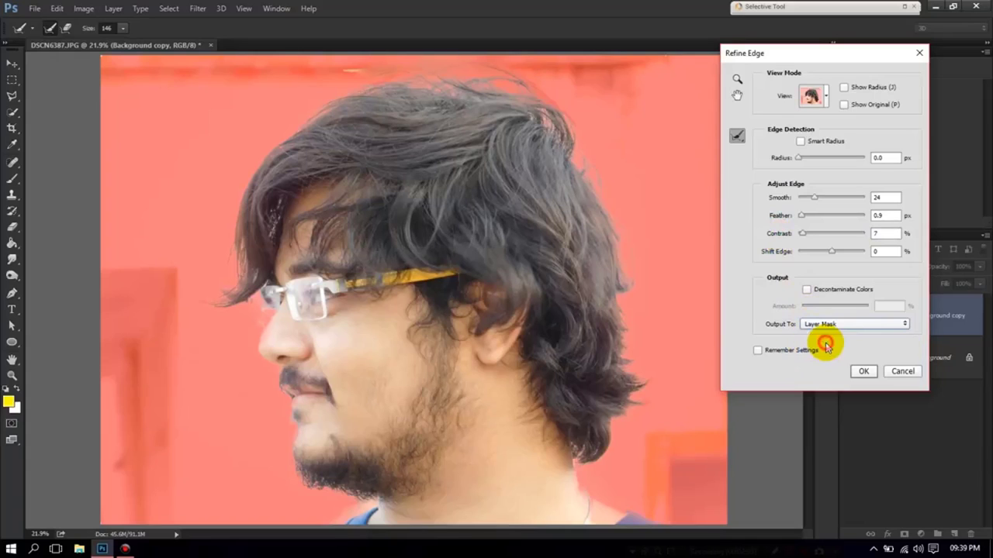
left_click(861, 371)
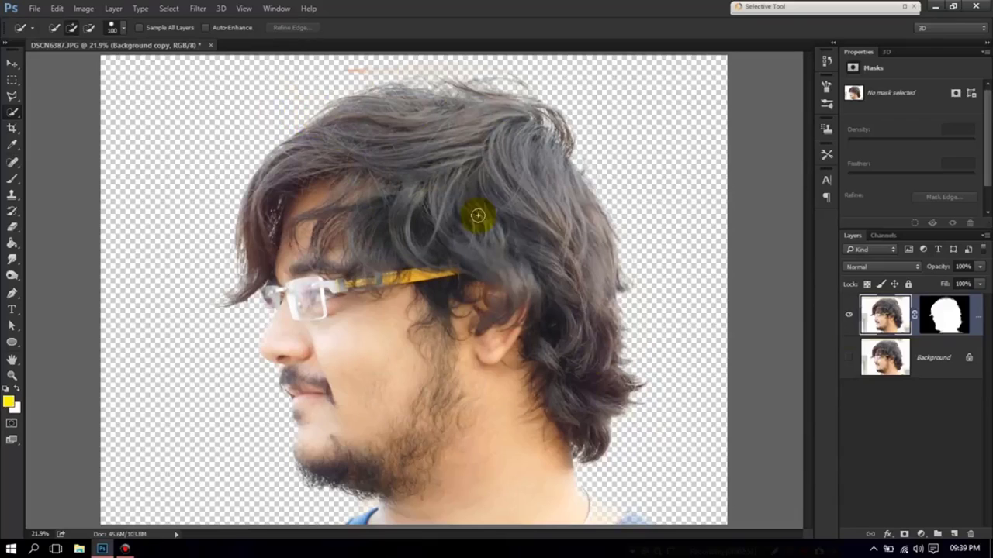
Paint black on the layer mask with a size-150 brush to erase the streak above the hair.
left_click(946, 314)
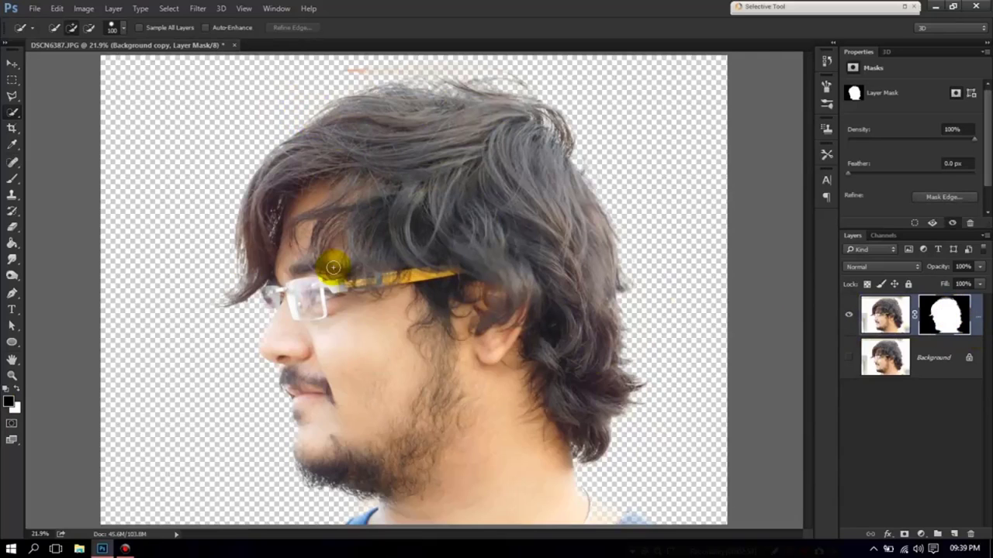
left_click(11, 181)
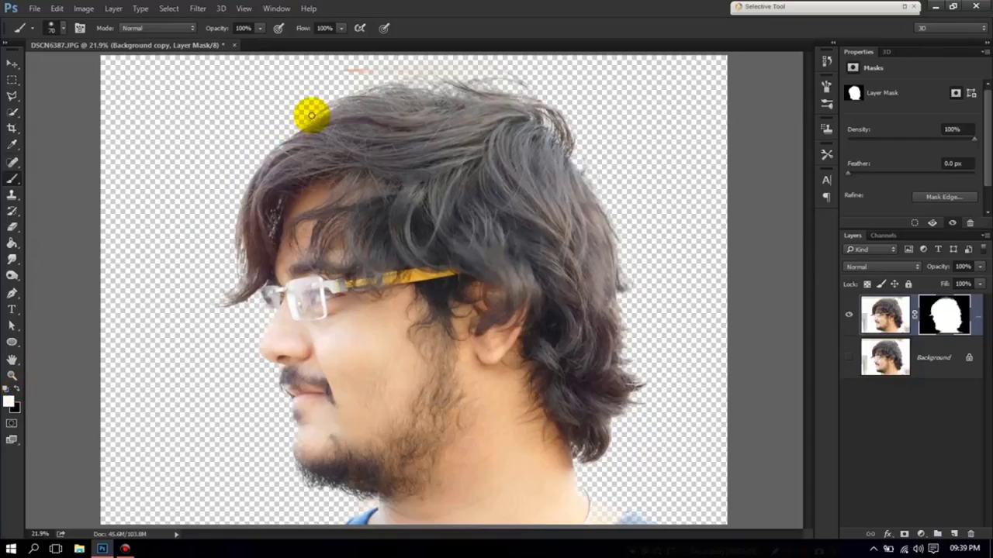
key("bracketright")
key("bracketright")
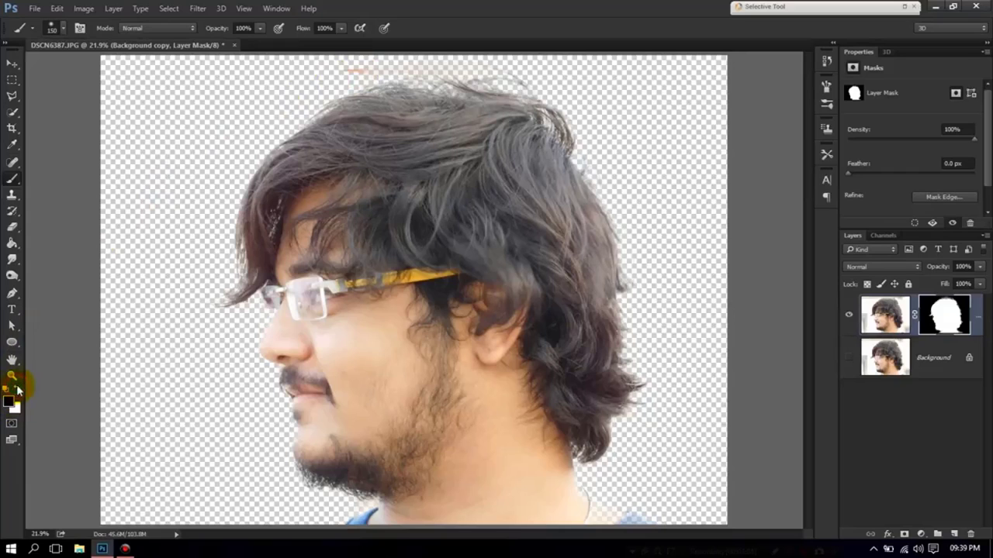
mouse_move(317, 75)
left_mouse_down()
mouse_move(501, 62)
mouse_move(569, 91)
left_mouse_up()
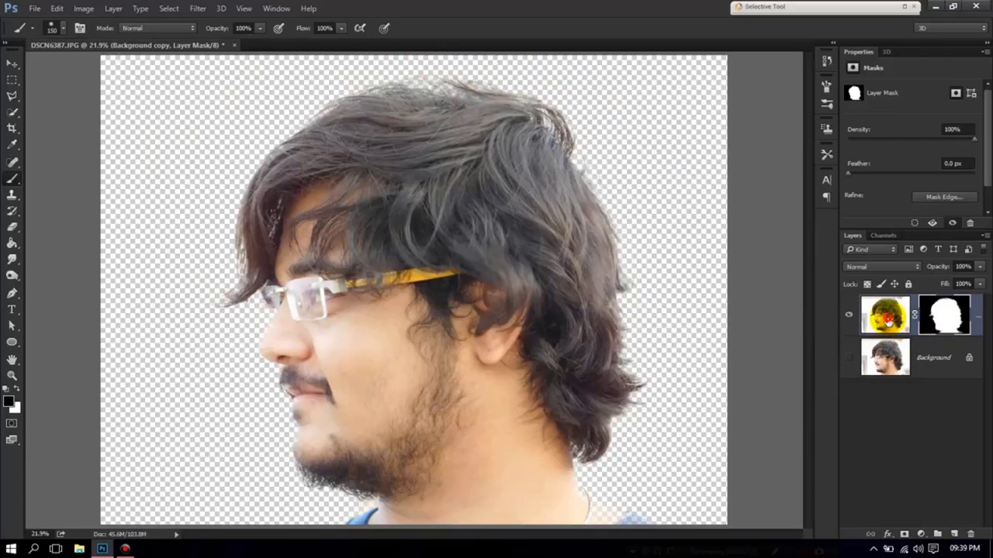
left_click(885, 316)
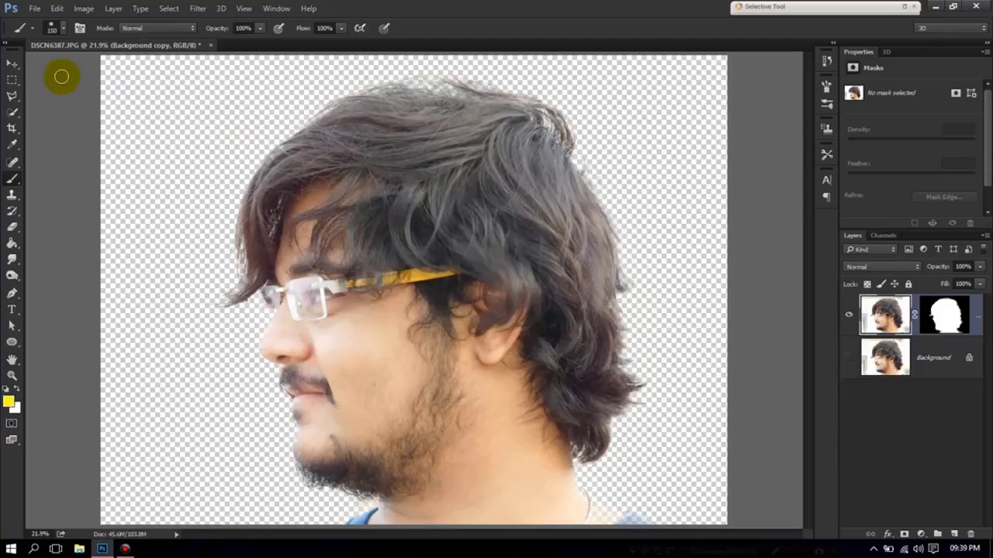
left_click(12, 65)
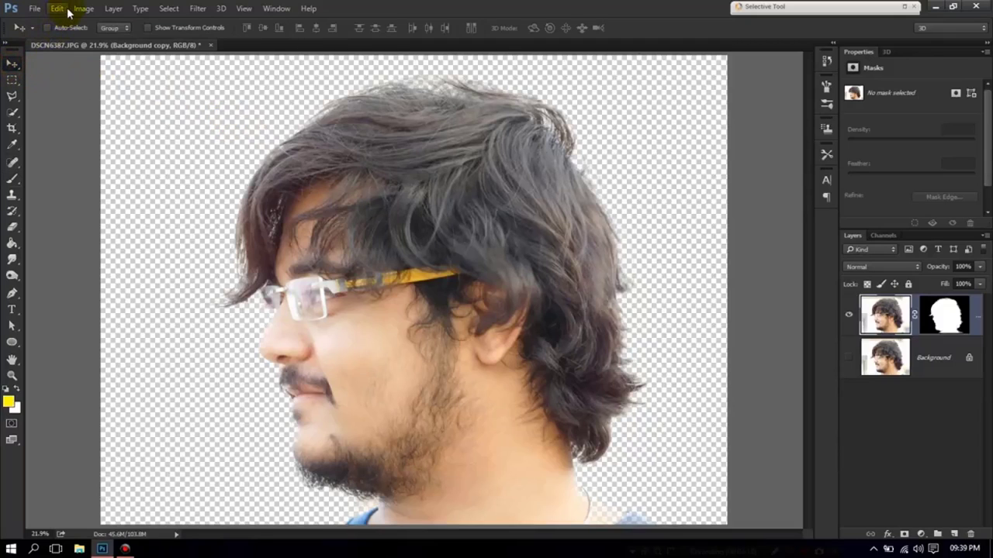
Apply Brightness/Contrast with brightness -45 and contrast 77 to the portrait.
left_click(83, 9)
mouse_move(101, 40)
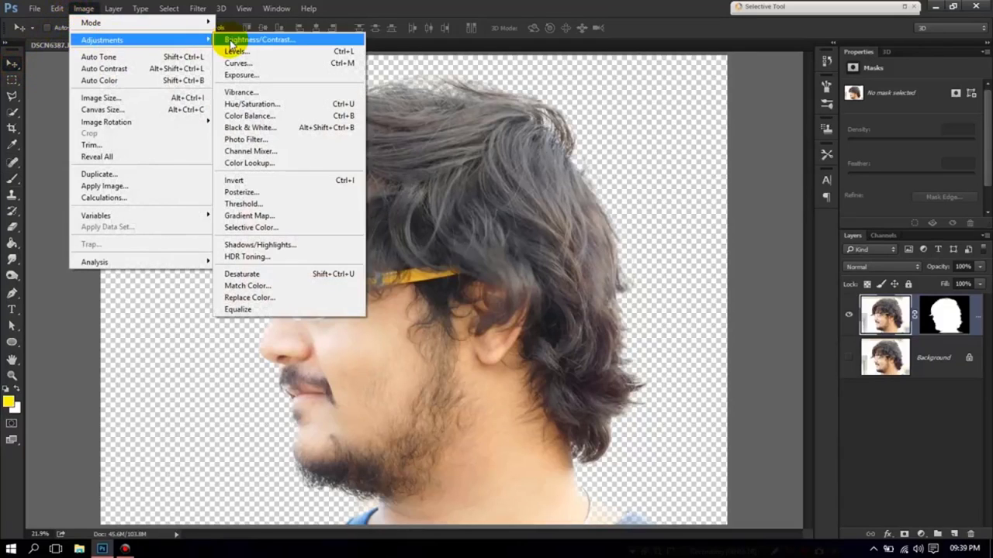
left_click(231, 41)
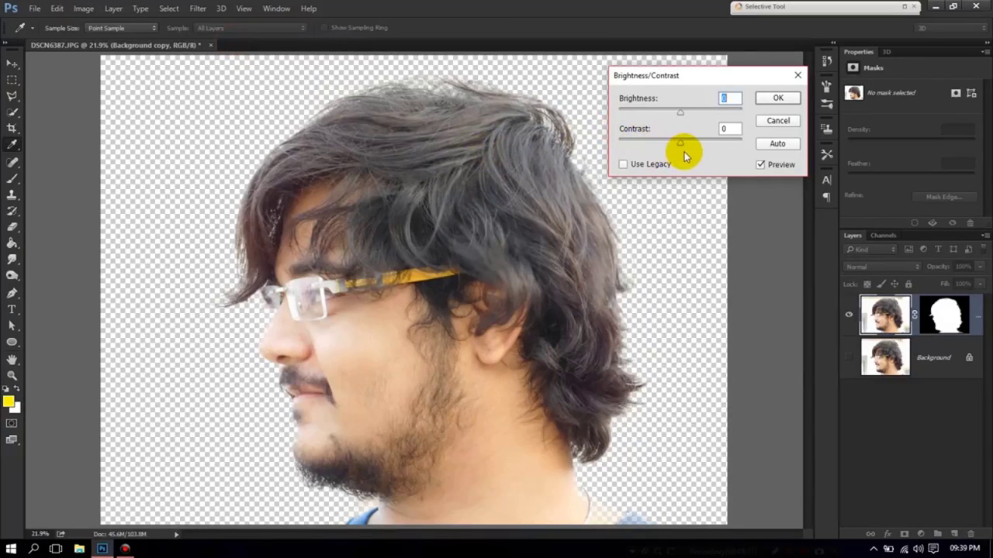
left_click_drag(682, 143, 729, 146)
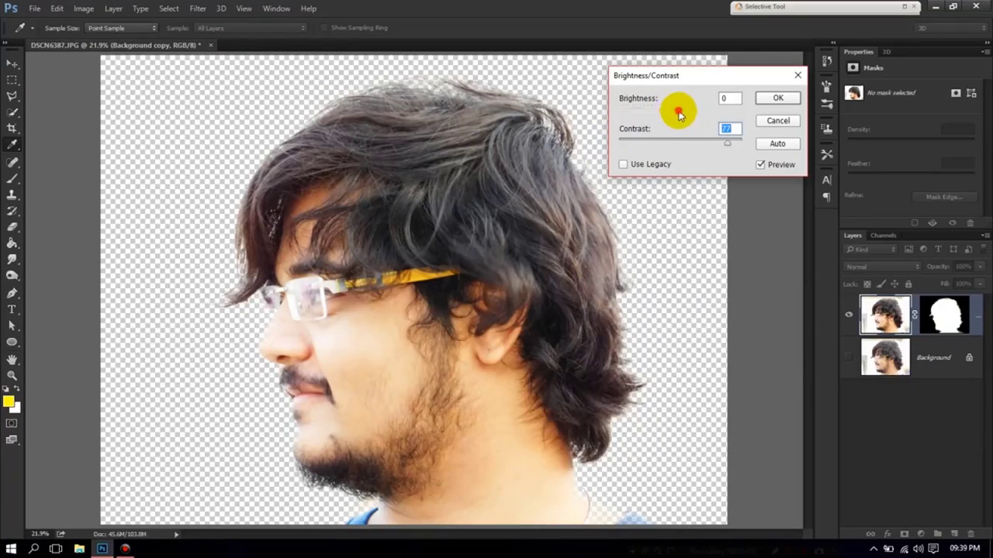
left_click_drag(678, 113, 660, 116)
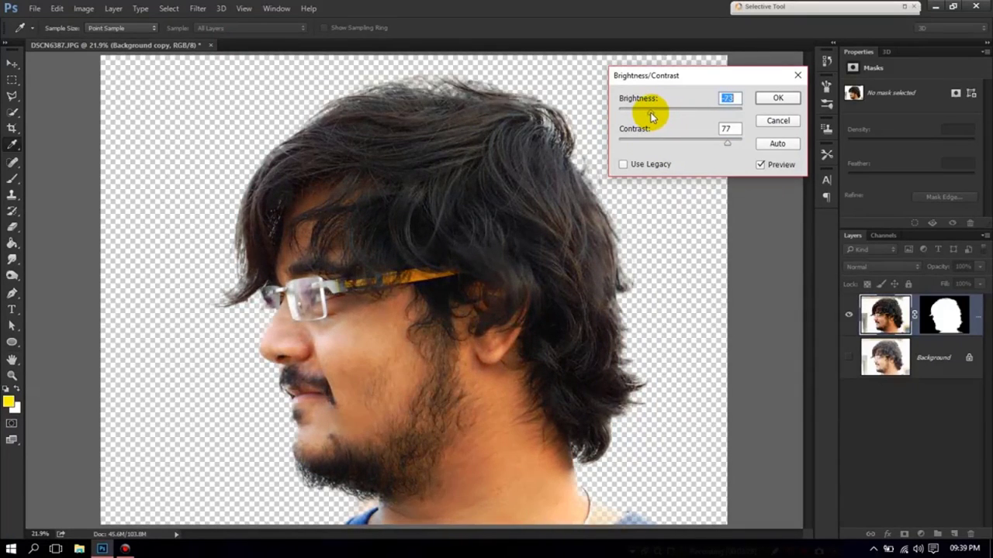
left_click_drag(660, 116, 663, 113)
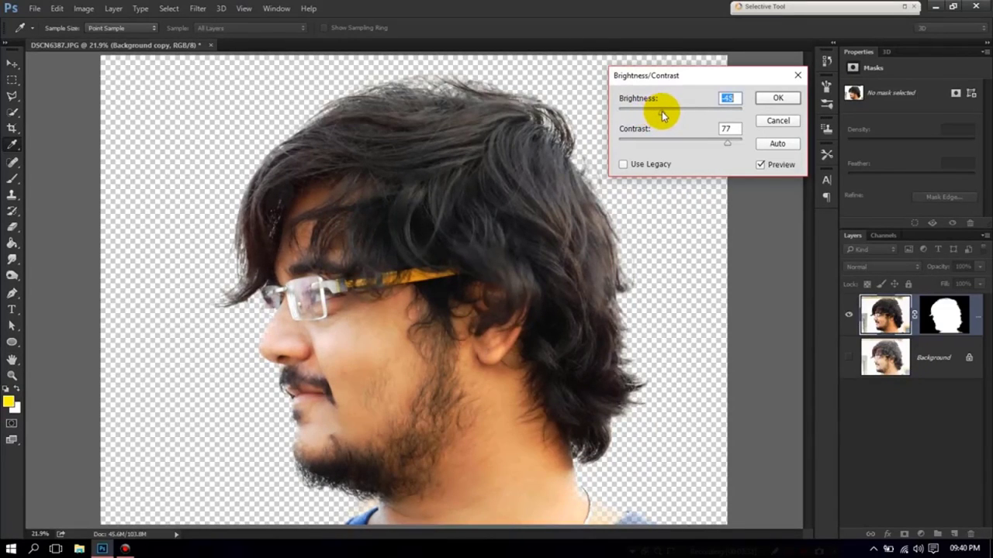
left_click(773, 99)
key("v")
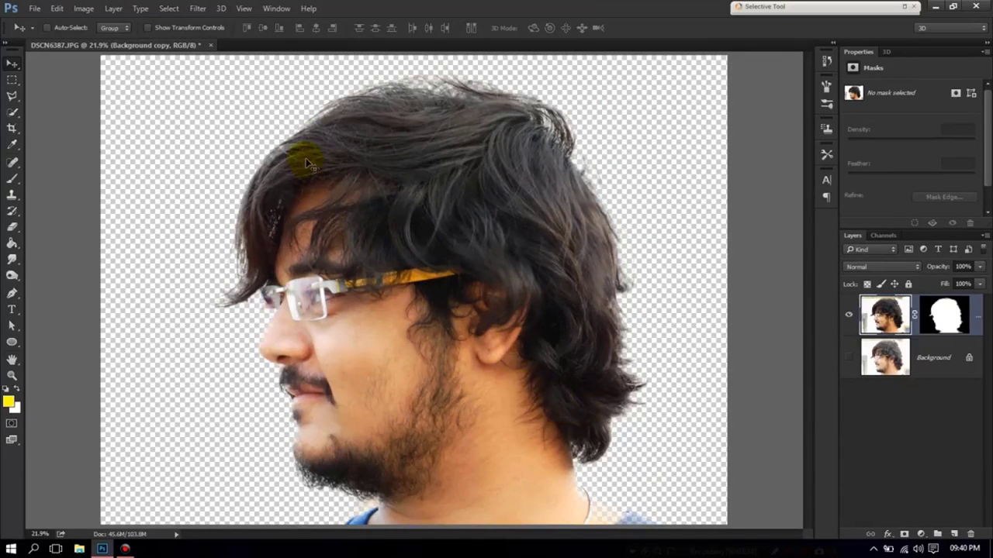
left_click(84, 8)
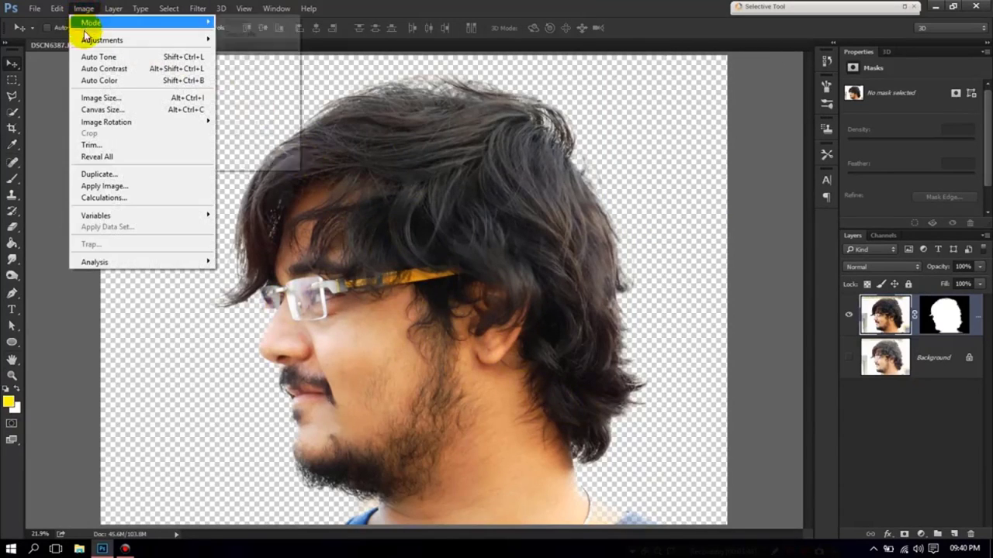
mouse_move(101, 40)
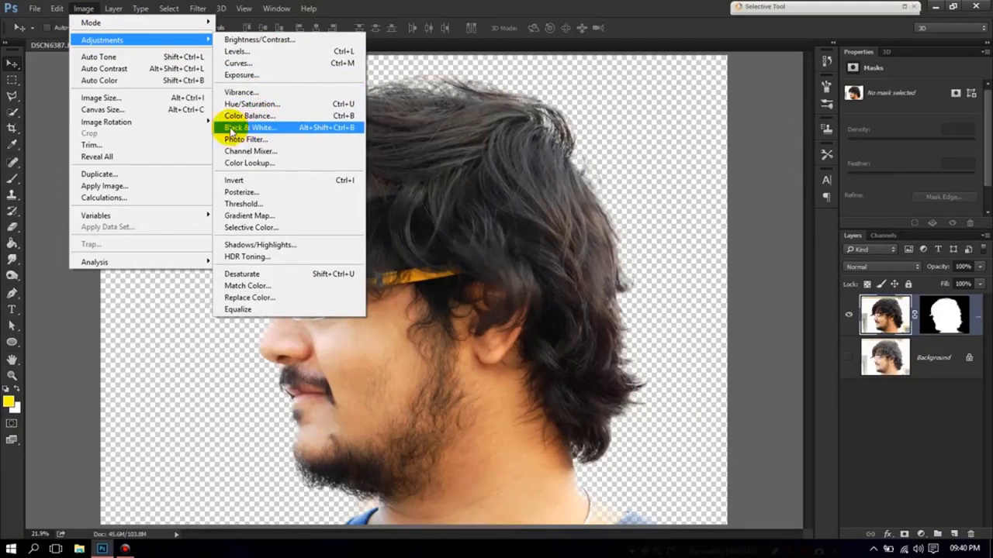
Apply a Black & White adjustment with the Default preset to the portrait.
left_click(267, 128)
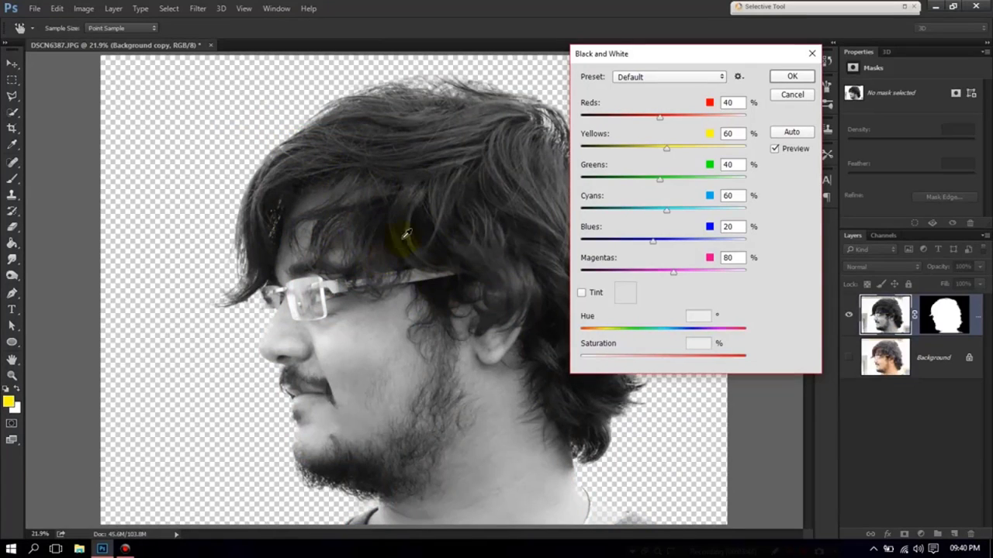
left_click(791, 78)
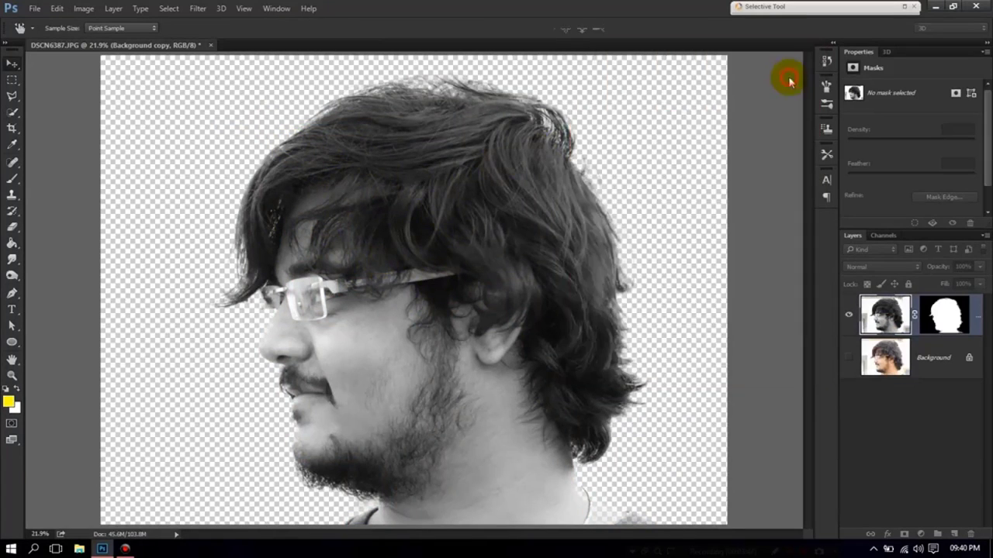
key("v")
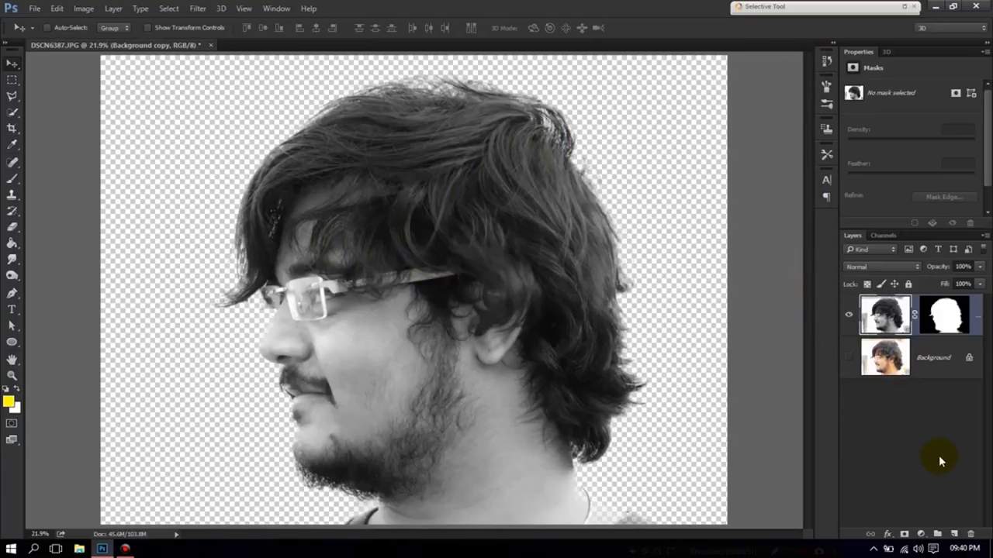
Add a new layer beneath the portrait and create a Gradient Fill layer there.
left_click(956, 535)
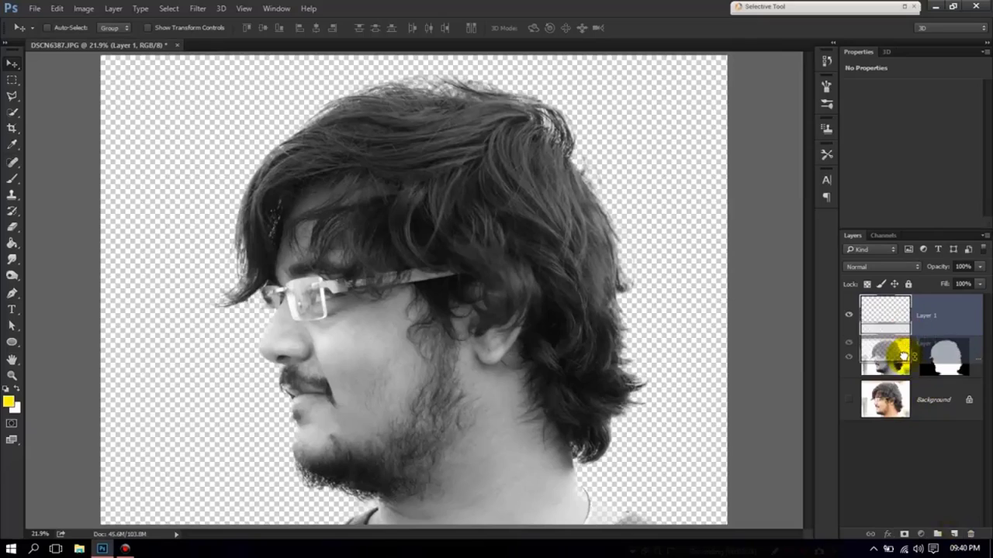
left_click_drag(903, 326, 900, 378)
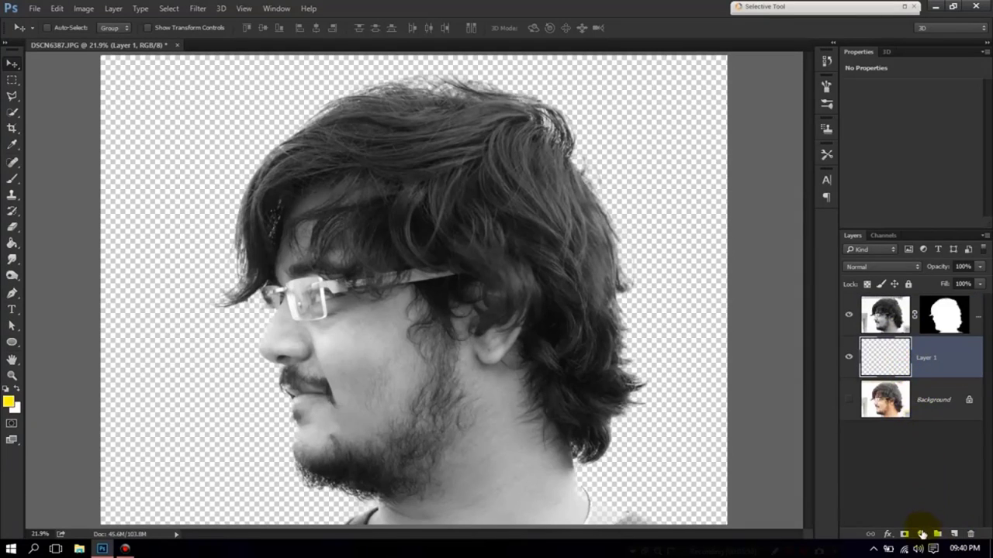
left_click(921, 535)
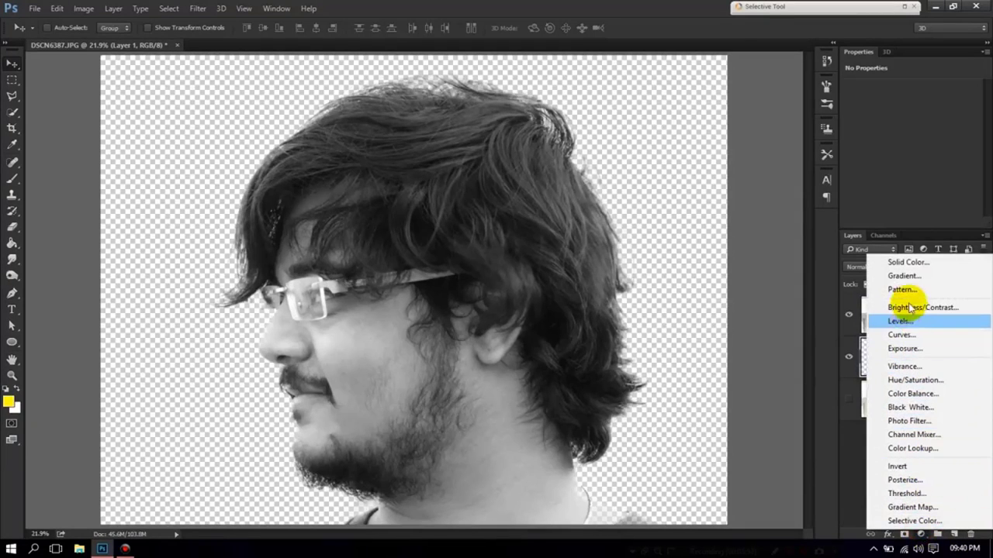
left_click(901, 276)
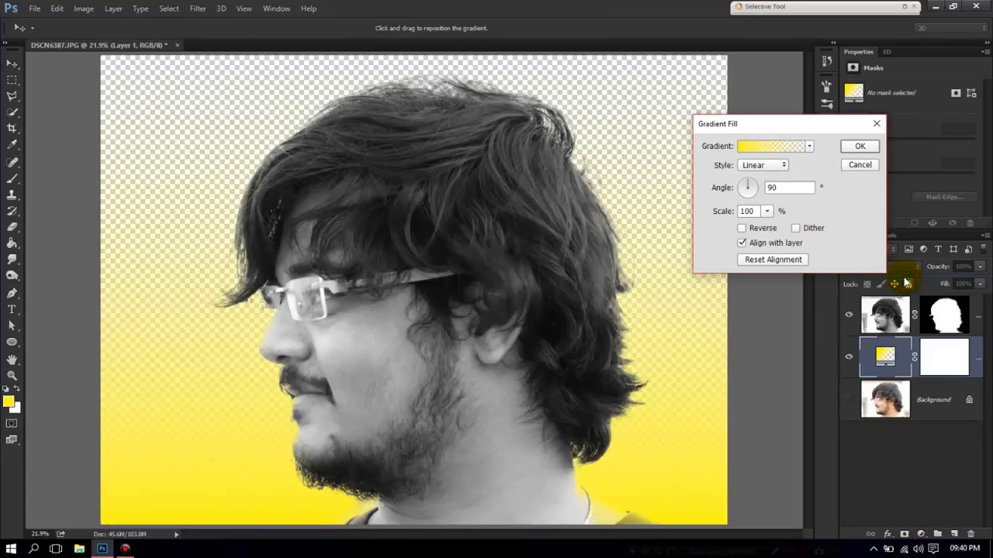
Make the fill a reversed black-to-white radial gradient at 213% scale.
left_click(809, 147)
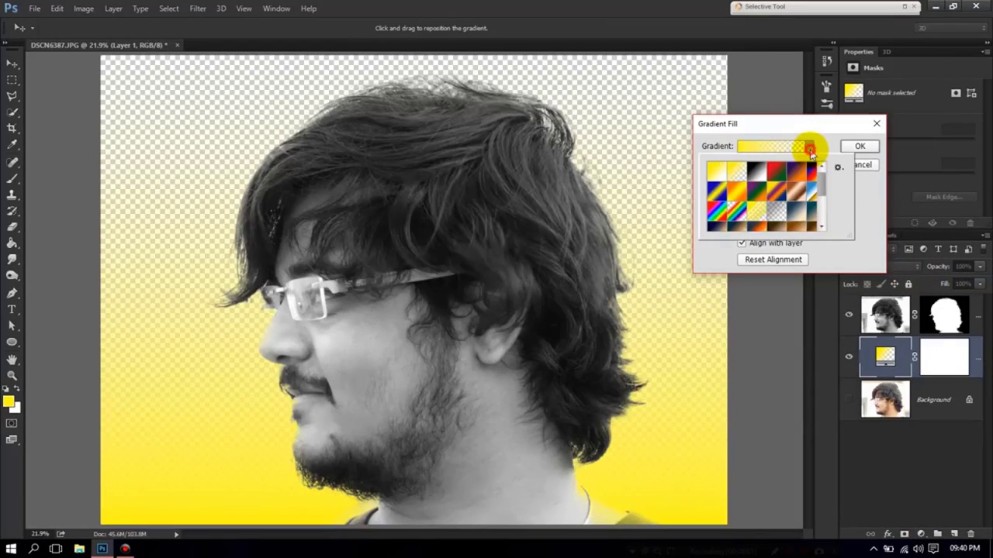
left_click(757, 174)
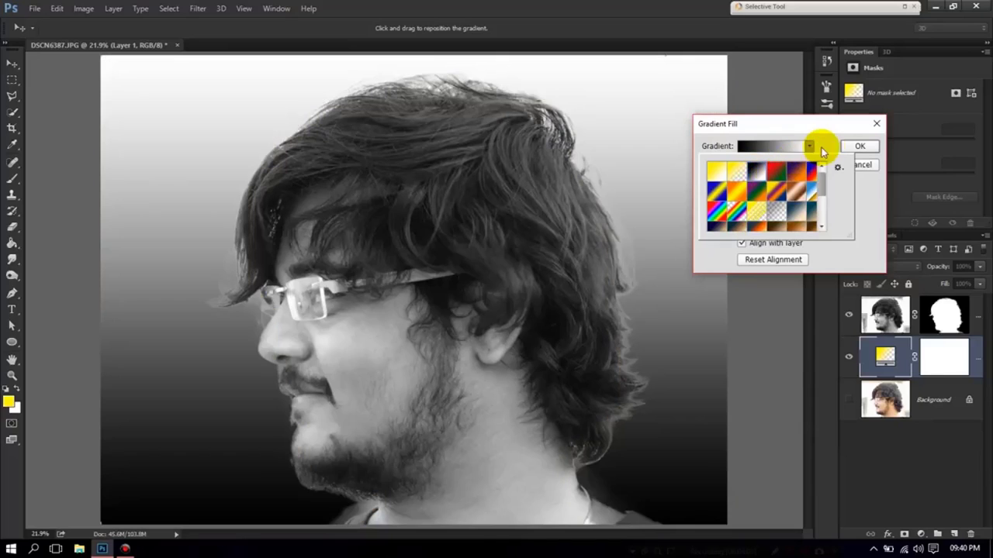
left_click(824, 146)
left_click(782, 166)
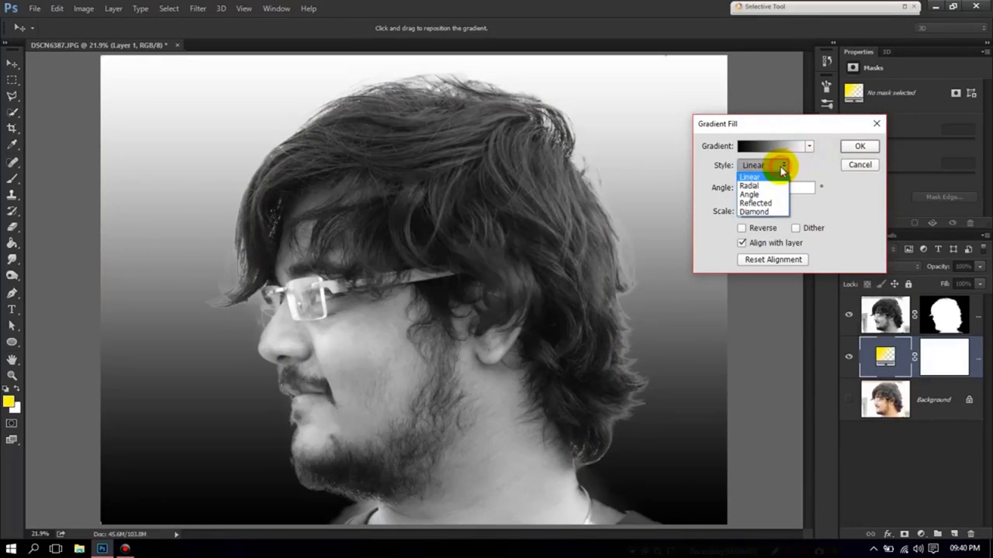
left_click(764, 187)
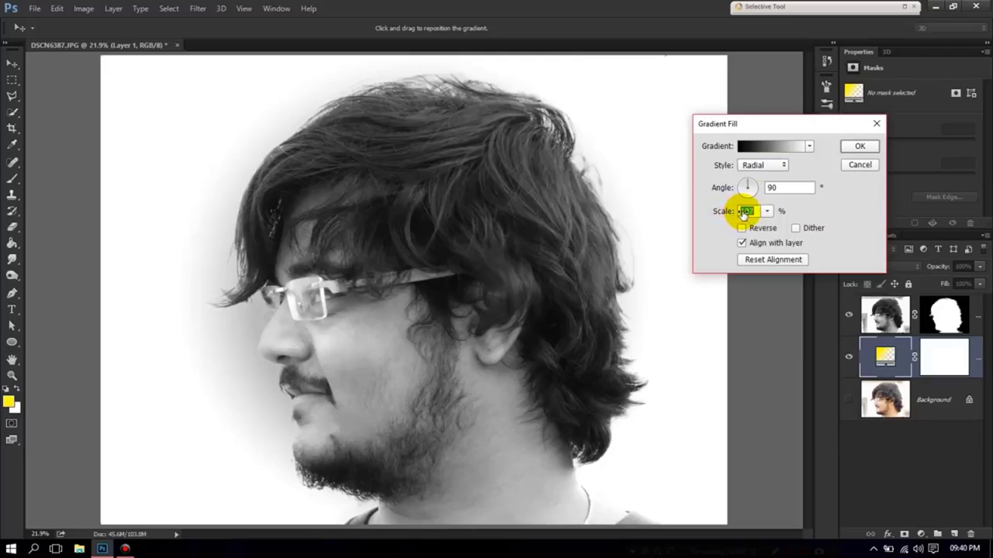
left_click_drag(743, 213, 737, 214)
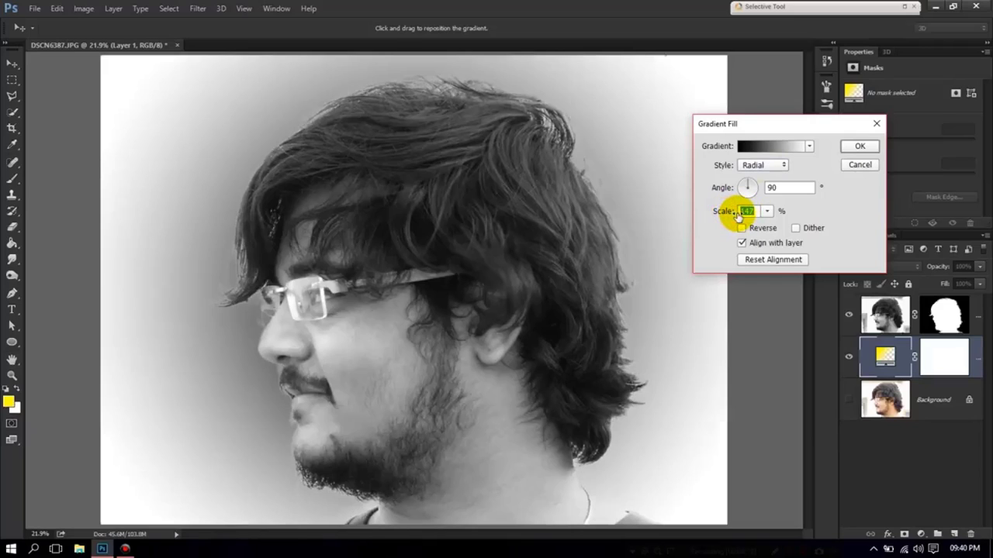
left_click_drag(726, 217, 734, 217)
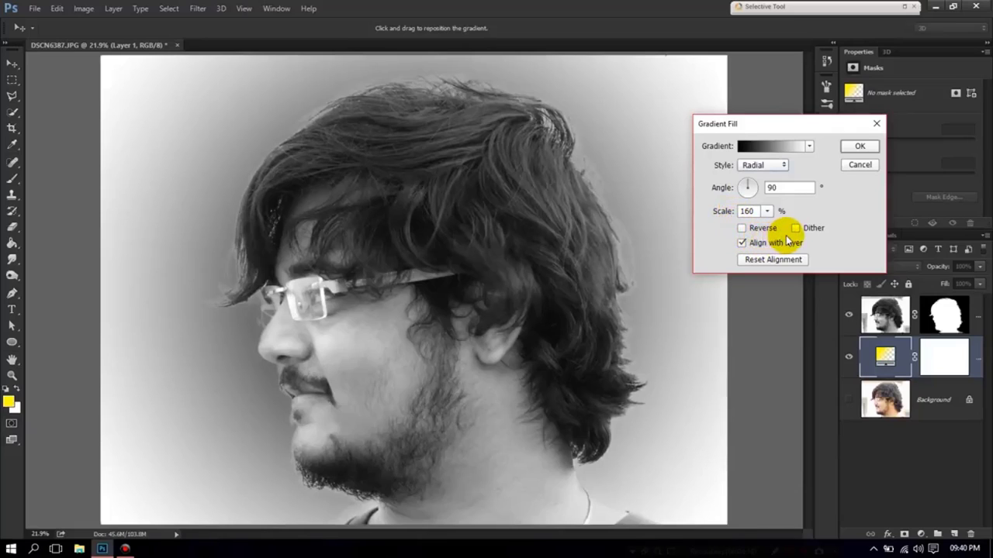
left_click(743, 229)
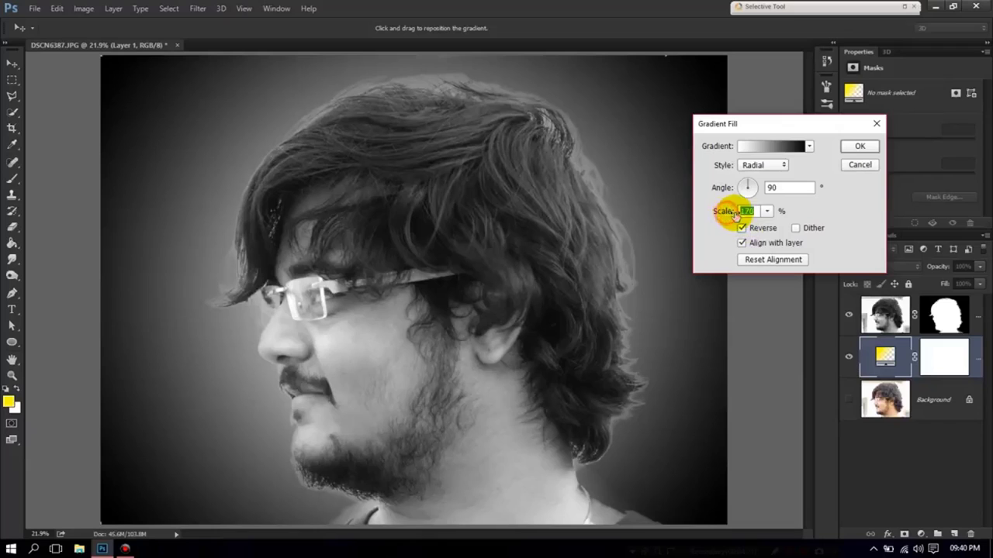
mouse_move(724, 215)
left_mouse_down()
mouse_move(747, 214)
mouse_move(730, 215)
left_mouse_up()
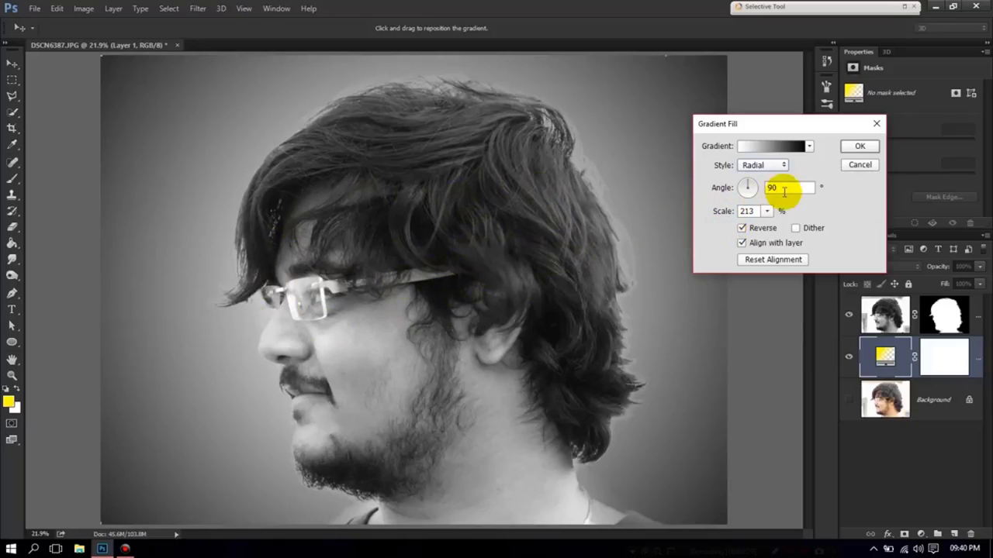
left_click(861, 147)
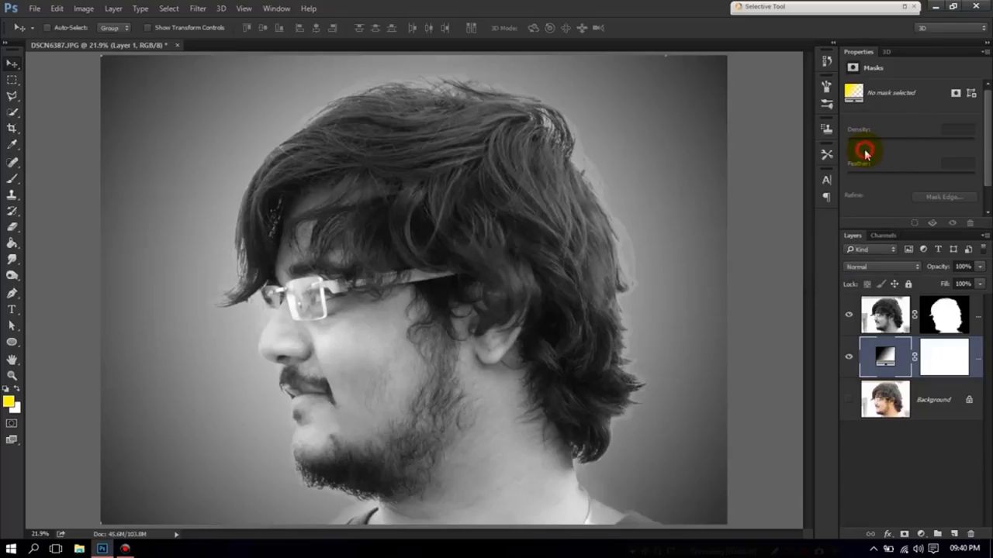
left_click(882, 317)
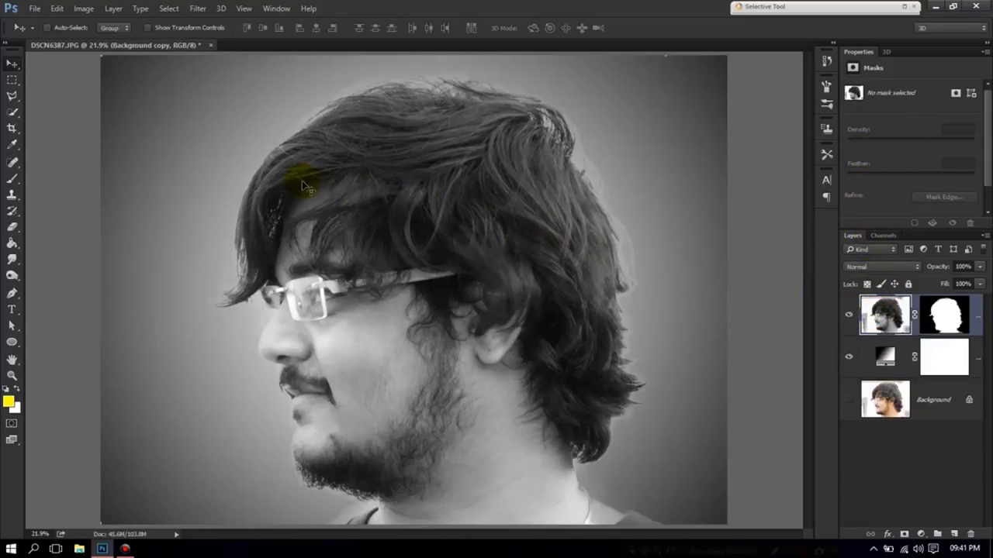
Apply the GREYCstoration noise filter after reviewing its Strength, Contour and other parameters.
left_click(198, 11)
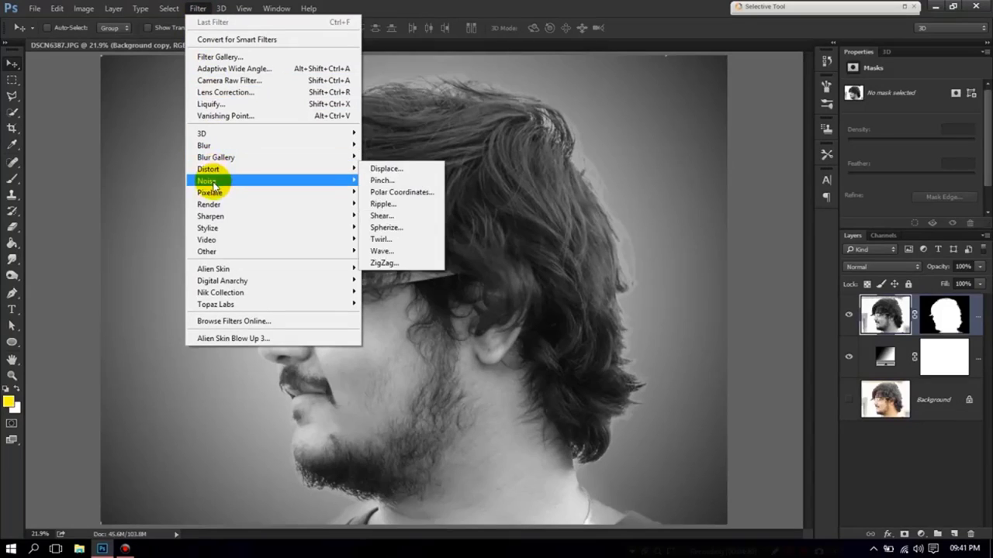
mouse_move(233, 180)
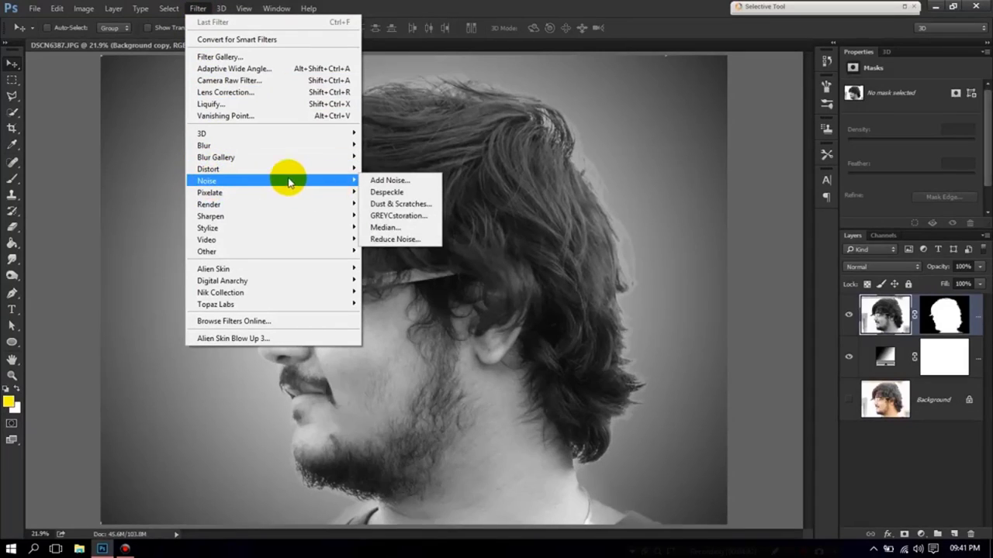
left_click(394, 216)
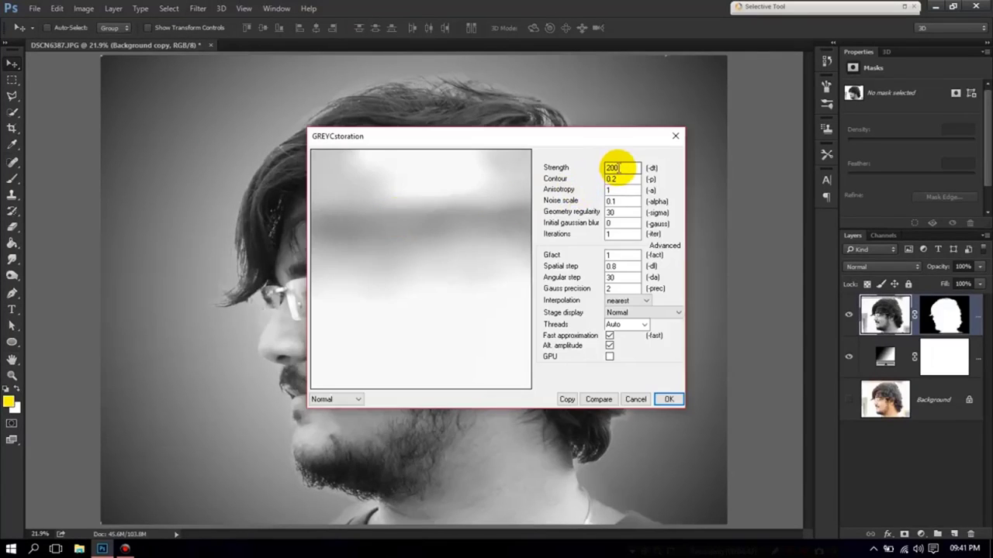
double_click(614, 168)
double_click(611, 179)
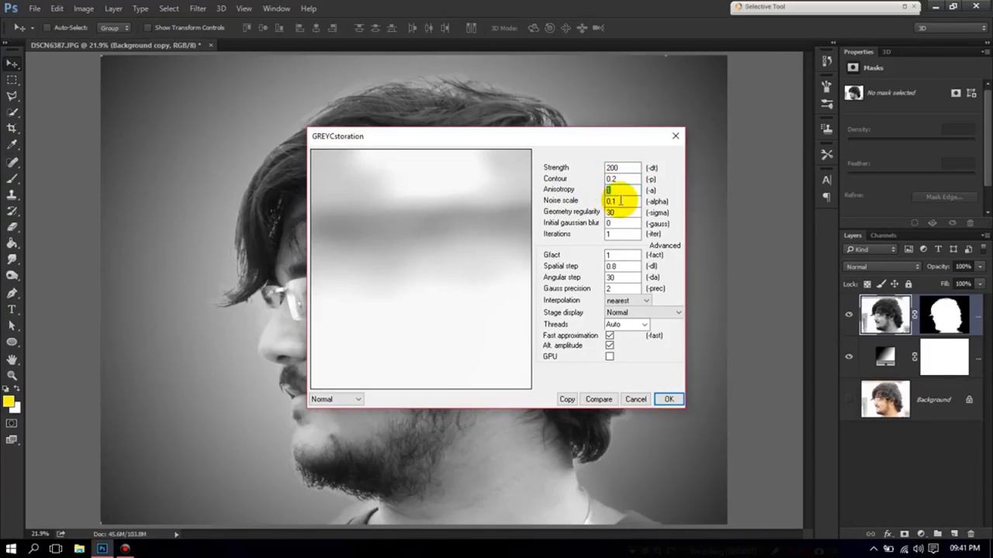
left_click(611, 201)
double_click(611, 200)
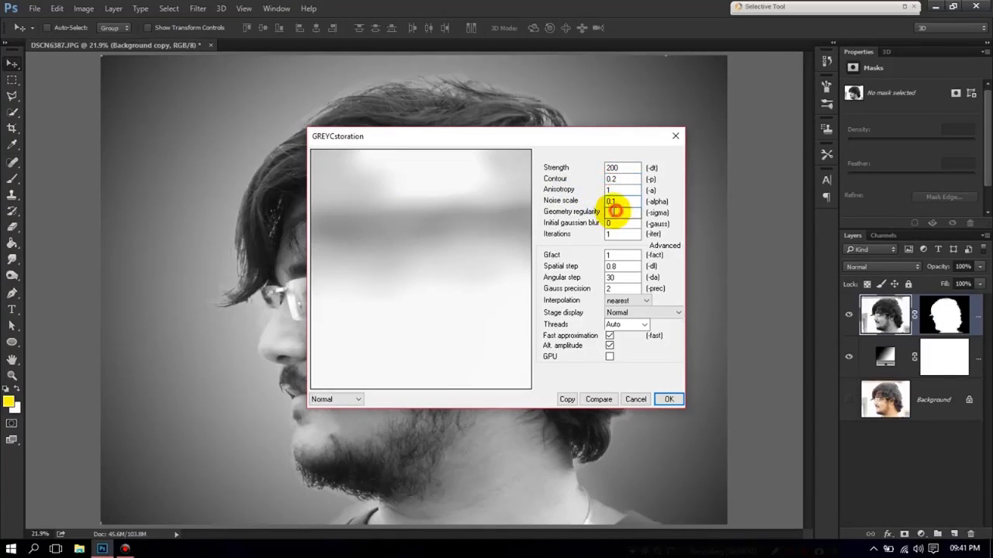
double_click(608, 223)
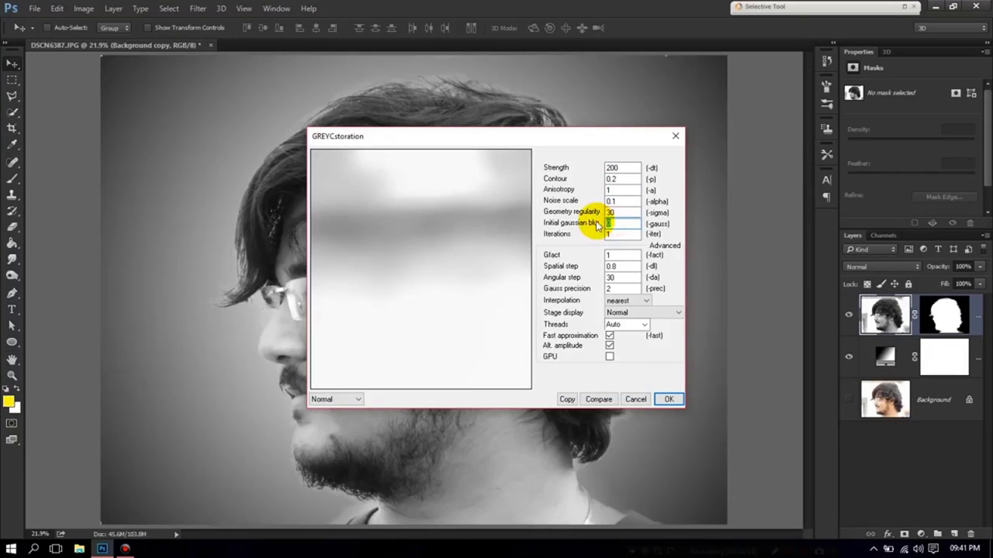
type("0")
double_click(620, 232)
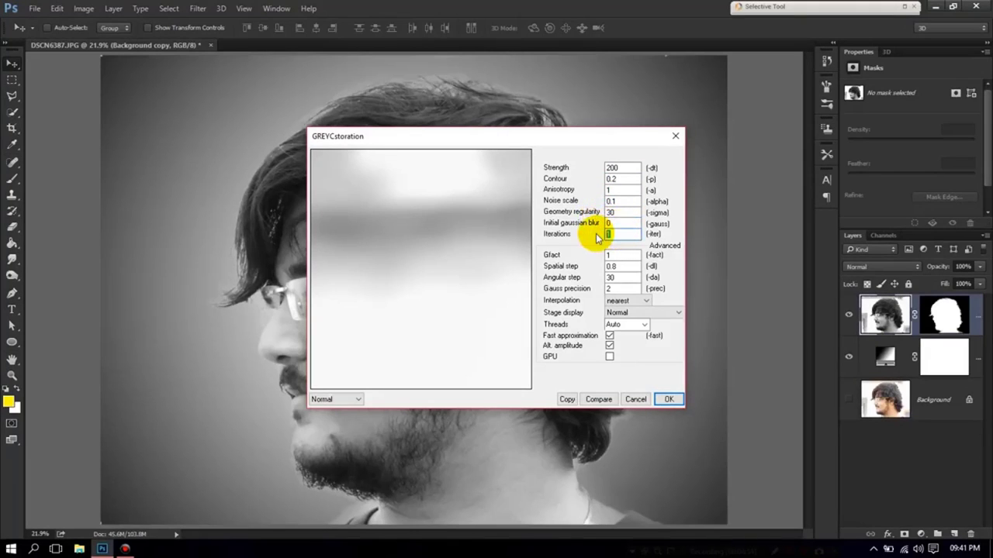
double_click(611, 254)
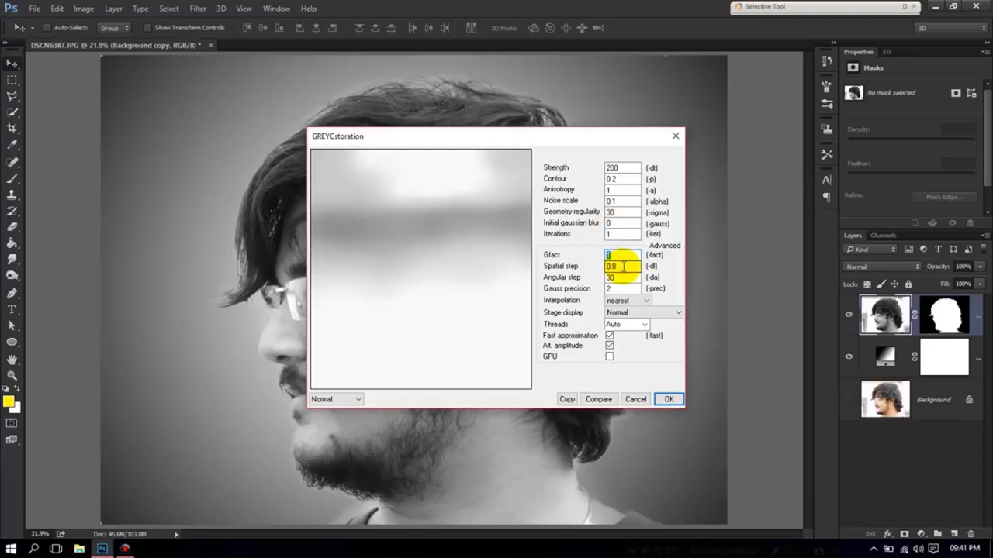
double_click(614, 278)
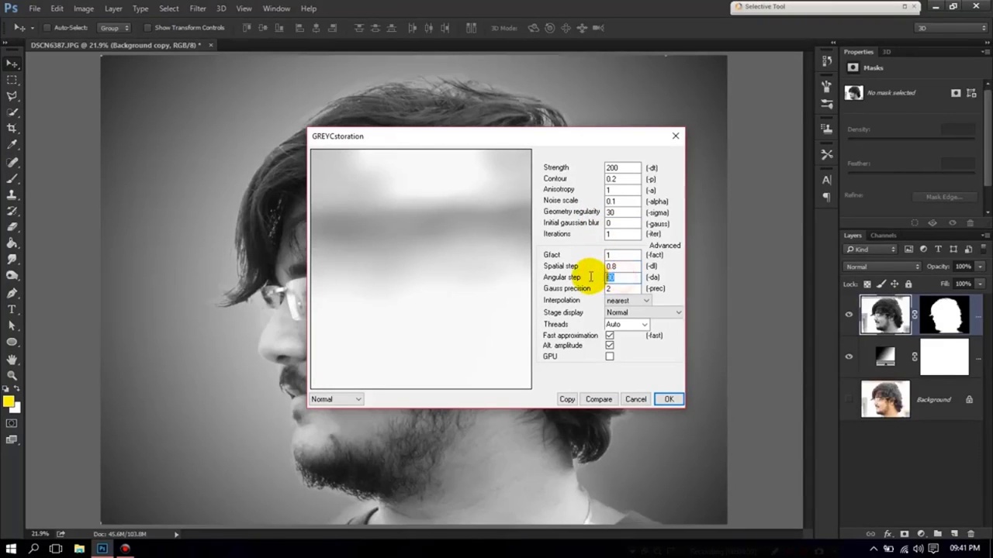
double_click(612, 288)
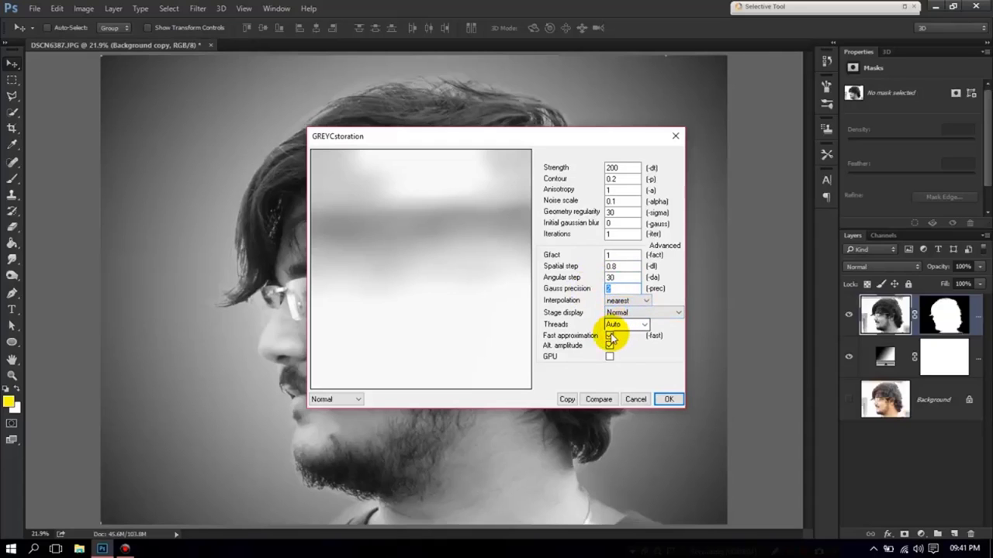
left_click(664, 399)
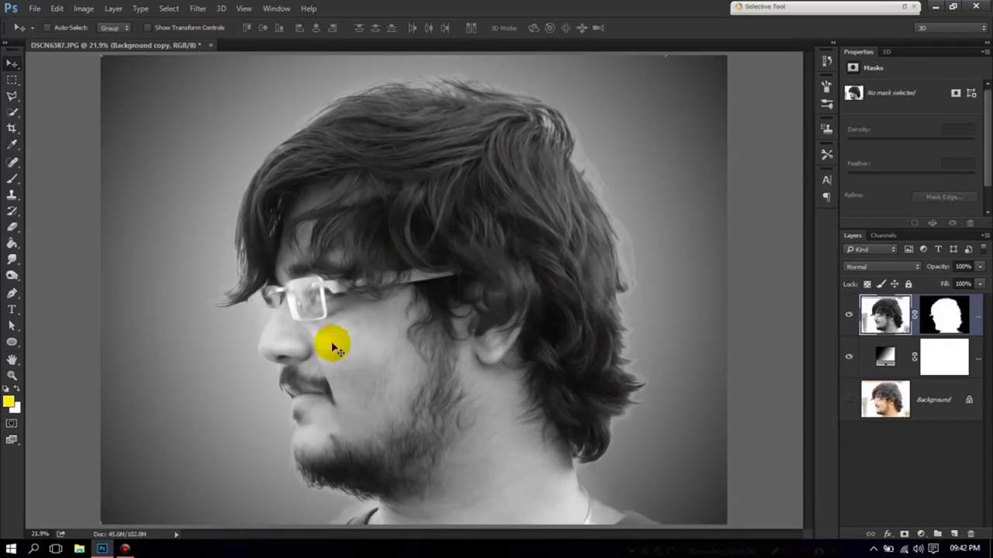
With a 150 px Smudge brush, smudge the hair ends near the neck and ear outward.
left_click(13, 261)
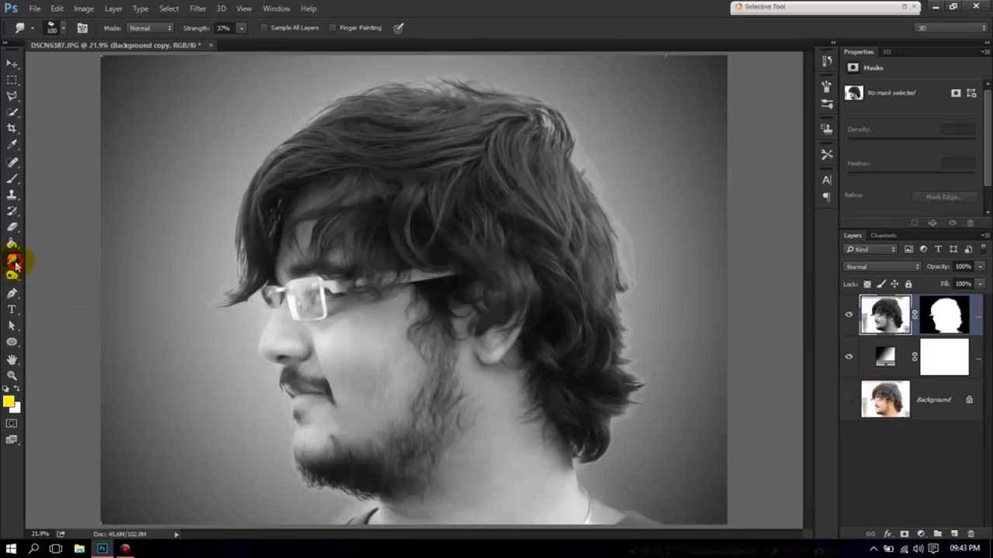
left_click(65, 29)
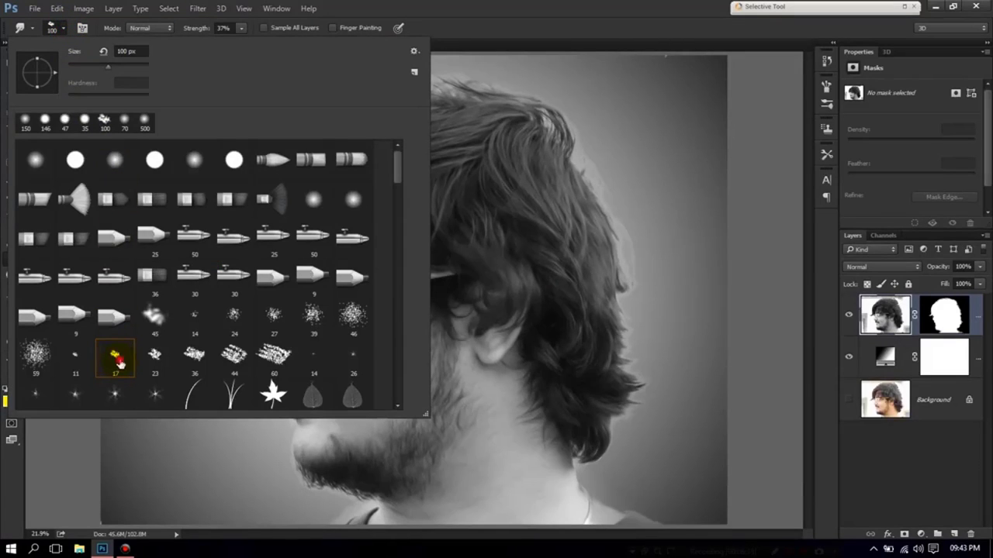
left_click(533, 7)
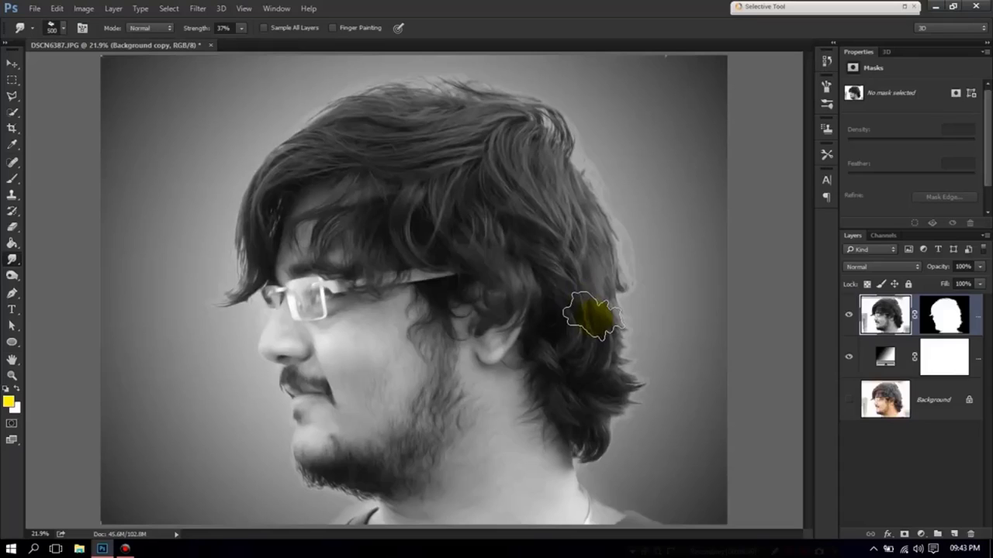
key("bracketleft")
key("bracketleft")
key("bracketleft")
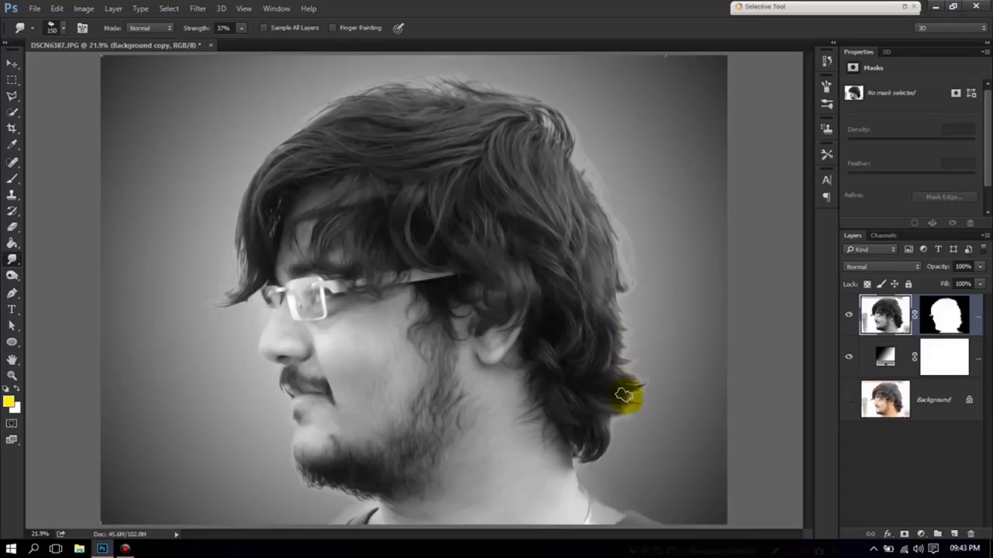
mouse_move(624, 376)
left_mouse_down()
mouse_move(647, 370)
mouse_move(631, 388)
mouse_move(643, 388)
mouse_move(617, 400)
mouse_move(657, 394)
mouse_move(612, 410)
mouse_move(654, 423)
left_mouse_up()
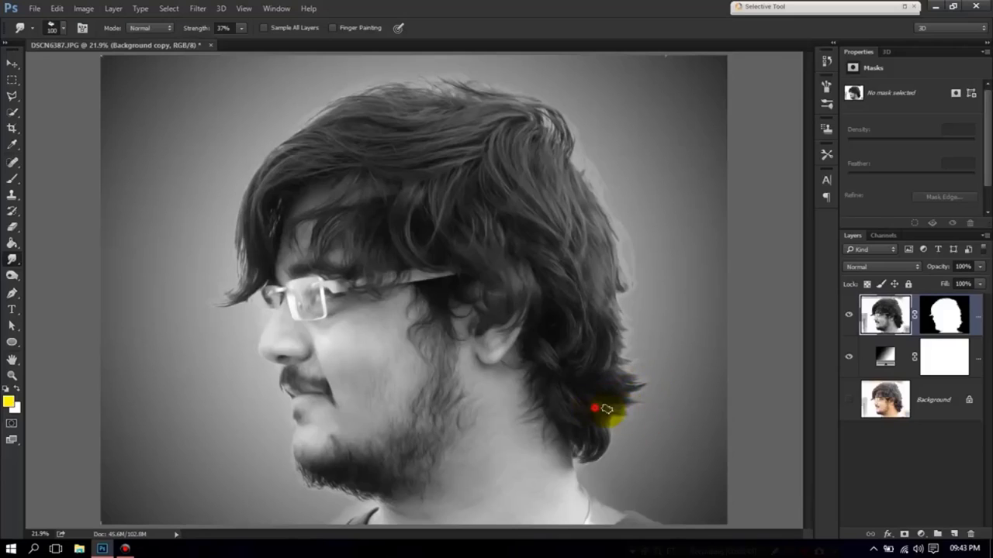
left_click_drag(593, 405, 604, 372)
mouse_move(587, 370)
left_mouse_down()
mouse_move(640, 355)
mouse_move(636, 337)
left_mouse_up()
mouse_move(608, 305)
left_mouse_down()
mouse_move(641, 339)
mouse_move(594, 308)
mouse_move(641, 348)
mouse_move(596, 324)
mouse_move(632, 343)
mouse_move(603, 336)
mouse_move(637, 356)
mouse_move(620, 256)
mouse_move(610, 249)
mouse_move(639, 299)
mouse_move(618, 276)
mouse_move(598, 303)
mouse_move(636, 330)
mouse_move(591, 442)
mouse_move(594, 470)
mouse_move(610, 412)
mouse_move(587, 461)
mouse_move(588, 442)
left_mouse_up()
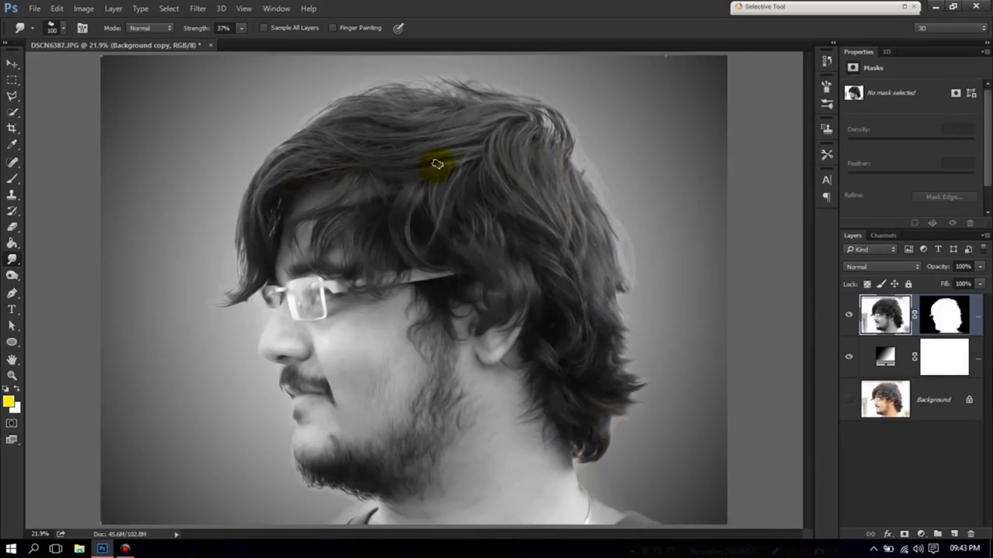
Reshape the strands on top of the hair and pull the right hair edge into wisps.
left_click_drag(480, 179, 492, 228)
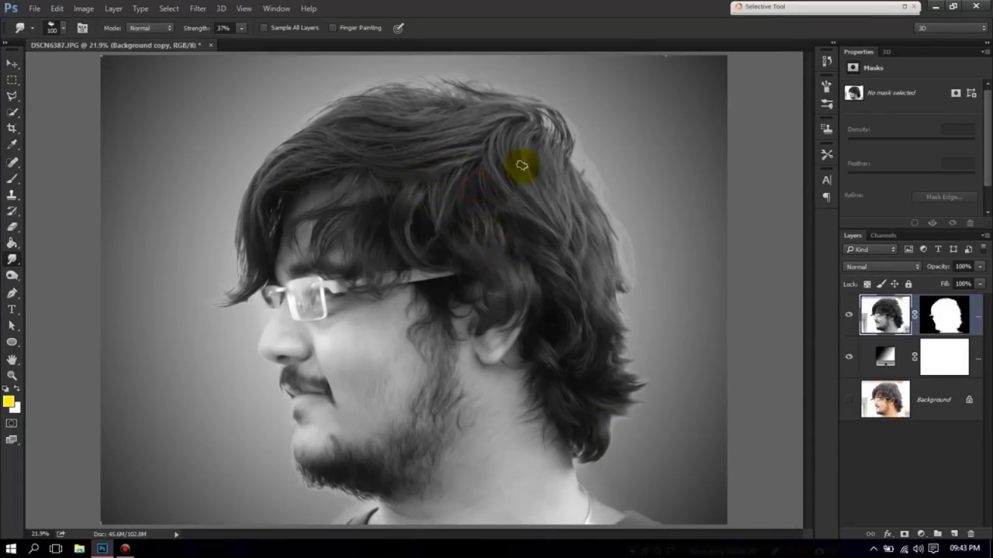
left_click_drag(522, 117, 409, 143)
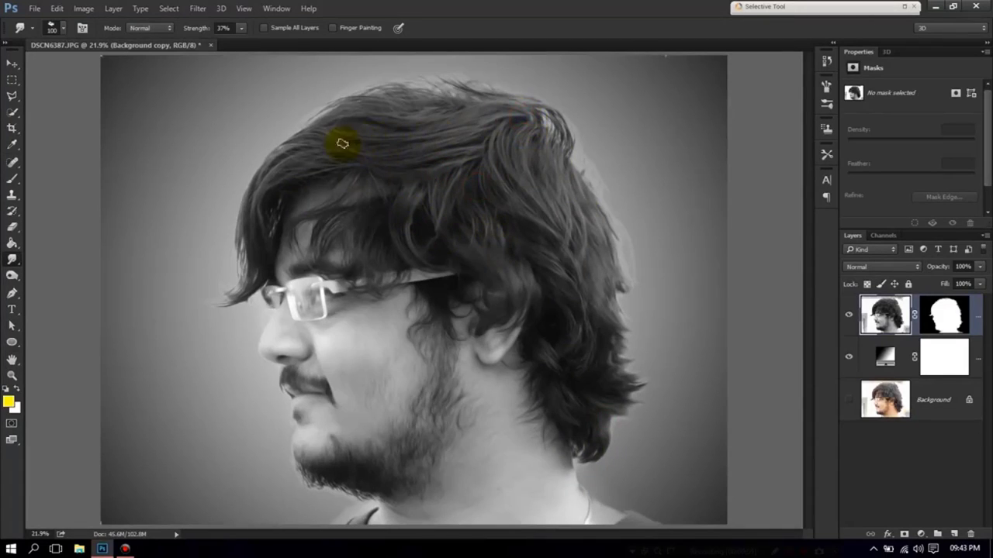
left_click_drag(598, 332, 658, 330)
left_click_drag(600, 319, 644, 337)
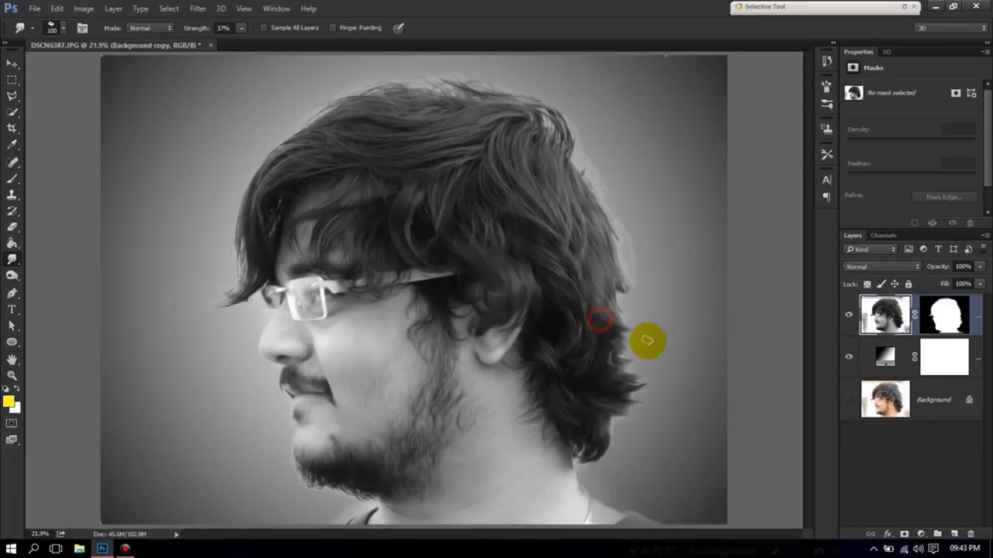
left_click_drag(620, 372, 676, 368)
left_click_drag(628, 389, 676, 377)
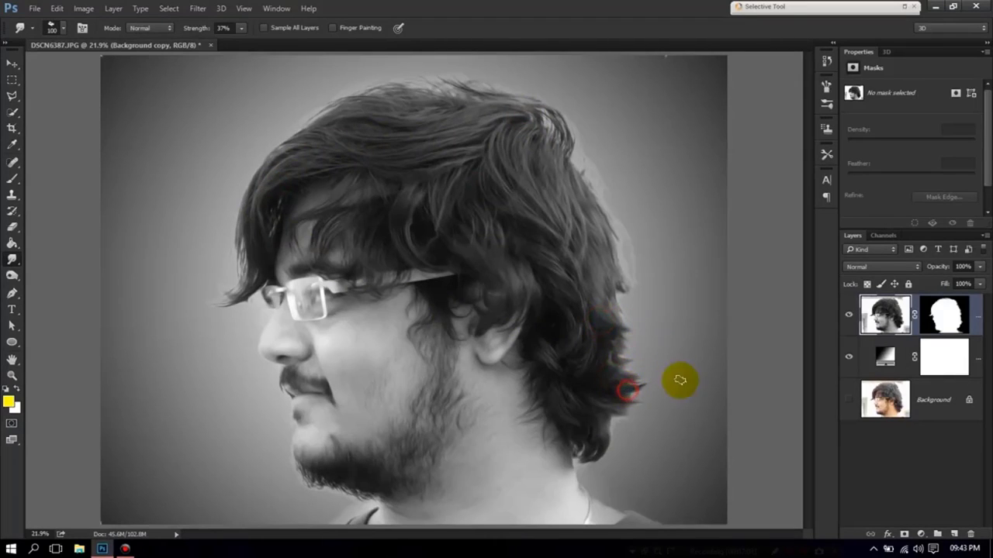
Push the lower hair tips outward and soften the edges behind the ear, back and top.
left_click_drag(612, 403, 660, 408)
mouse_move(592, 408)
left_mouse_down()
mouse_move(627, 422)
mouse_move(660, 405)
left_mouse_up()
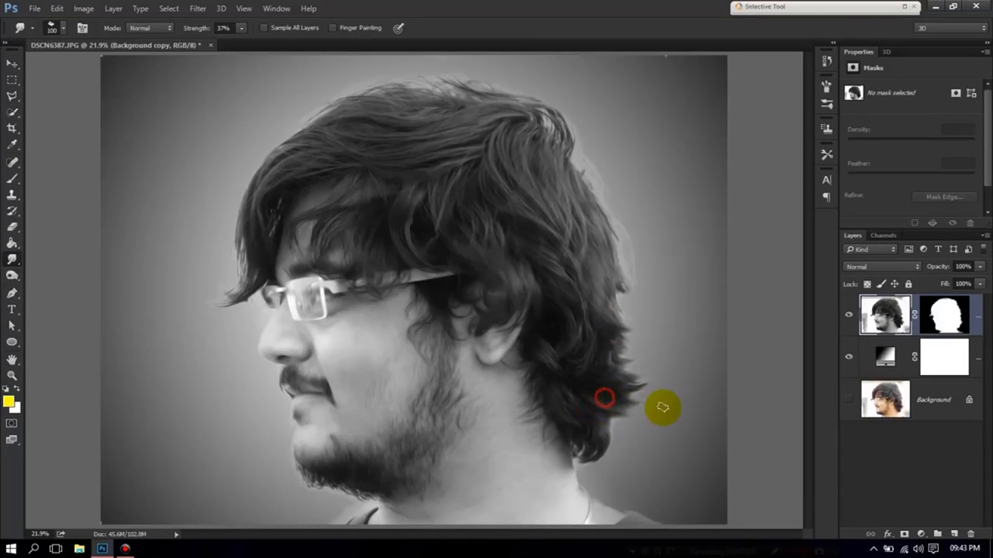
mouse_move(592, 374)
left_mouse_down()
mouse_move(649, 381)
mouse_move(661, 366)
left_mouse_up()
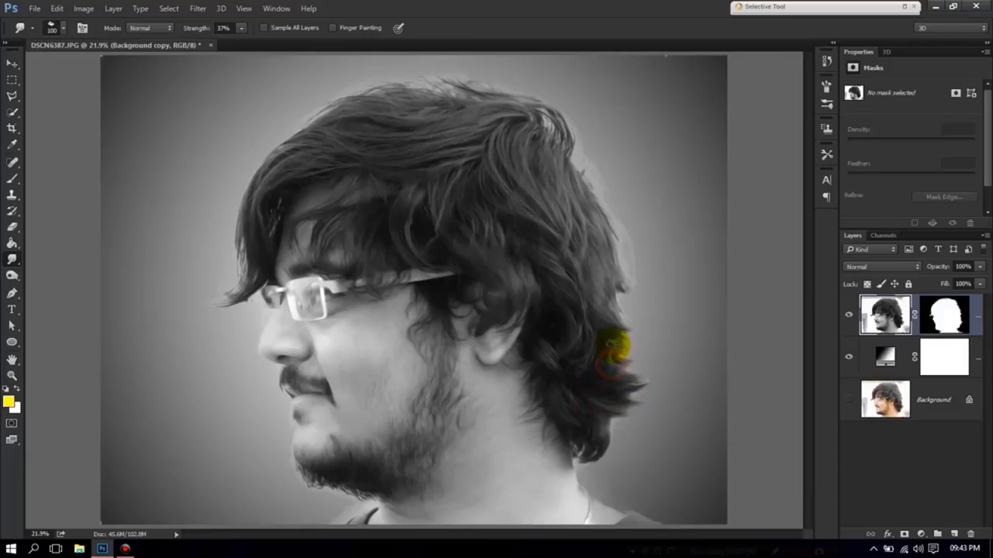
left_click_drag(610, 344, 654, 344)
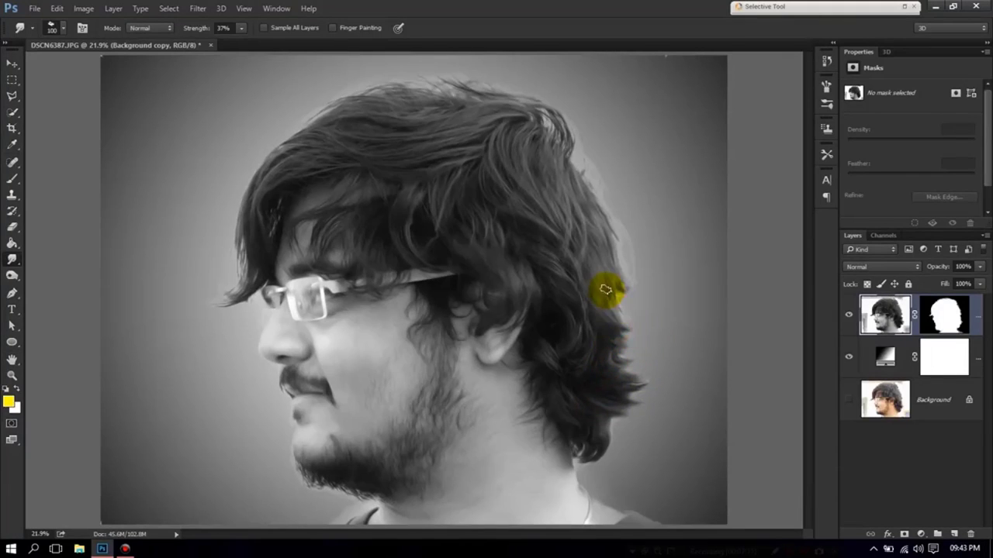
left_click_drag(603, 288, 634, 316)
left_click_drag(591, 276, 621, 296)
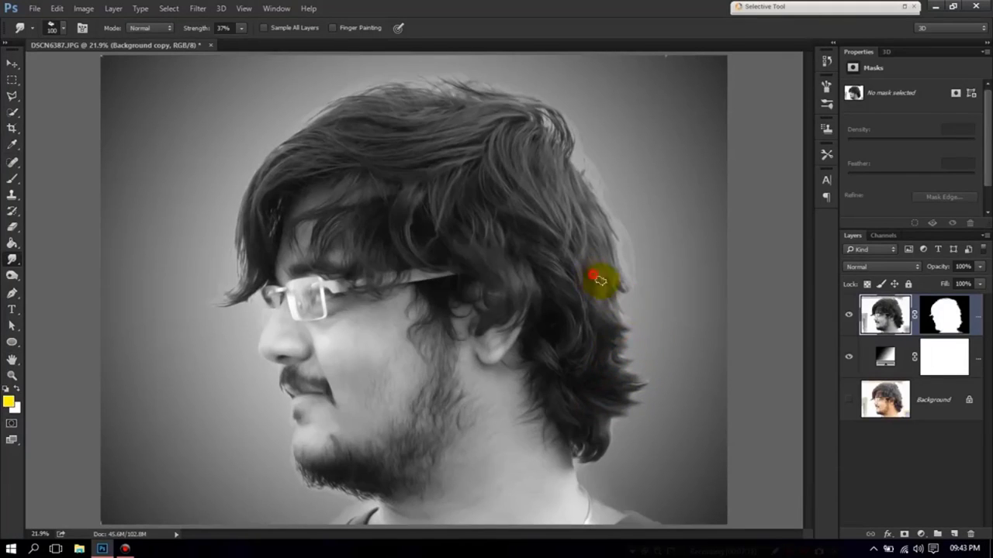
mouse_move(567, 150)
left_mouse_down()
mouse_move(589, 181)
mouse_move(592, 210)
mouse_move(625, 240)
mouse_move(635, 289)
left_mouse_up()
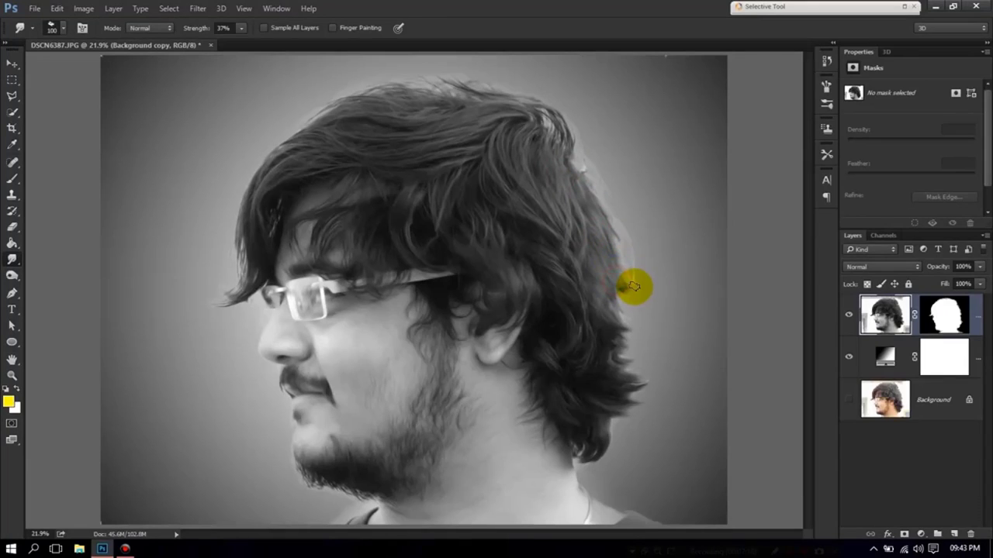
Deselect, stamp the portrait and gradient layers into a new merged layer with Ctrl+Alt+E, and hide the originals.
left_click(19, 68)
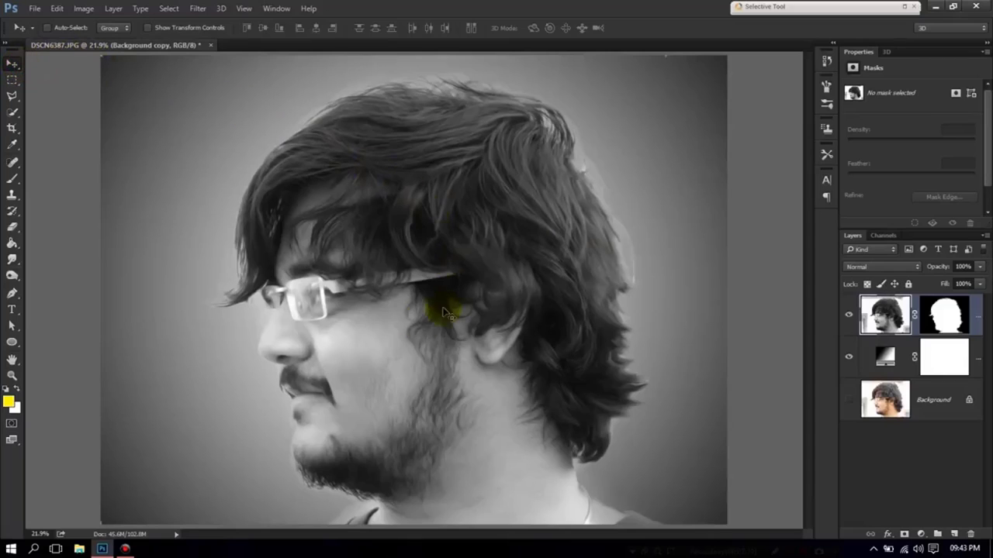
left_click(892, 358, "ctrl")
key("ctrl+d")
left_click(962, 365)
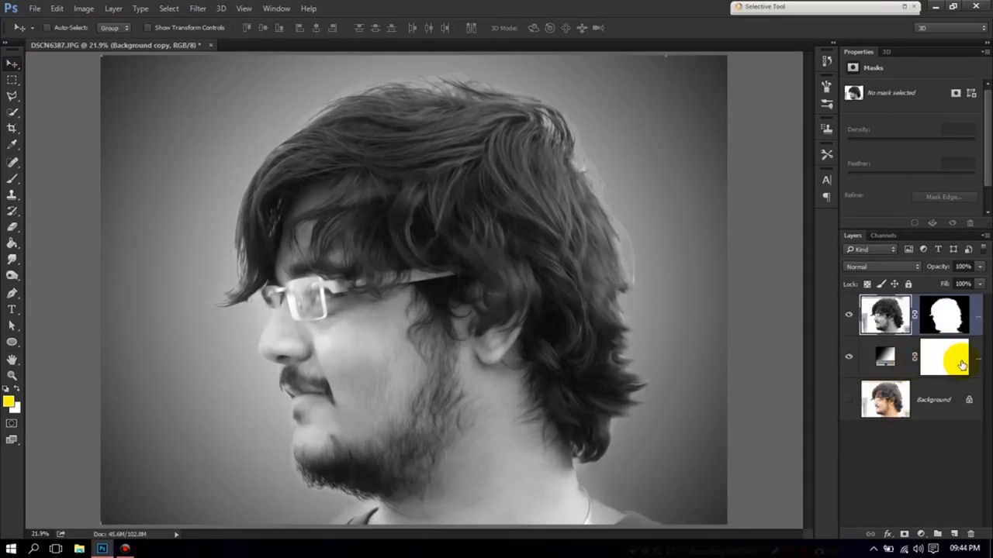
left_click(975, 364)
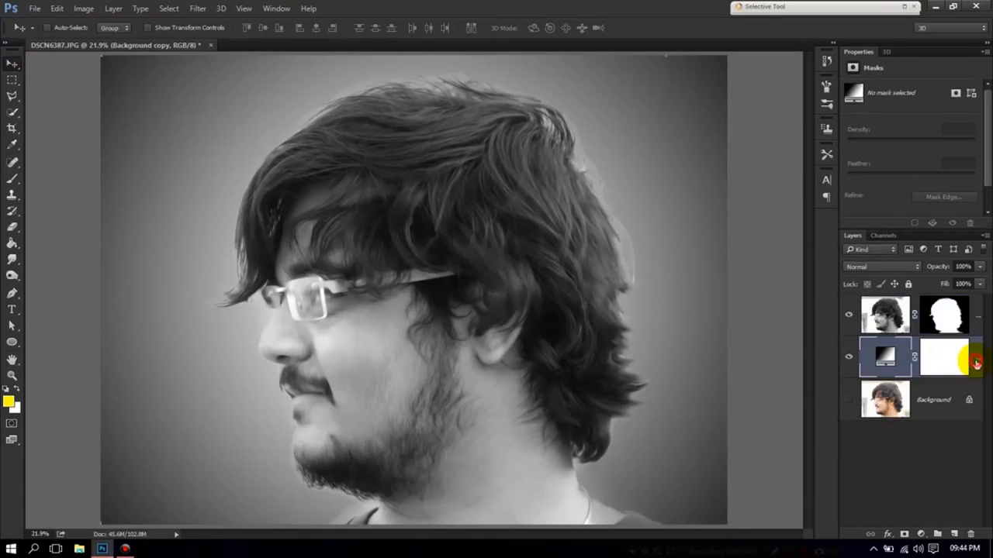
left_click(975, 318, "ctrl")
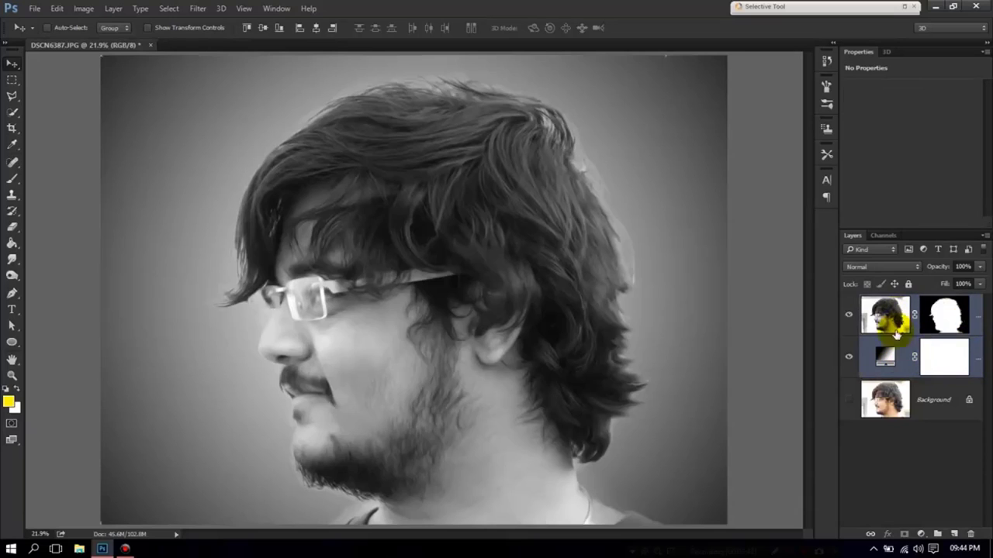
key("ctrl+alt+e")
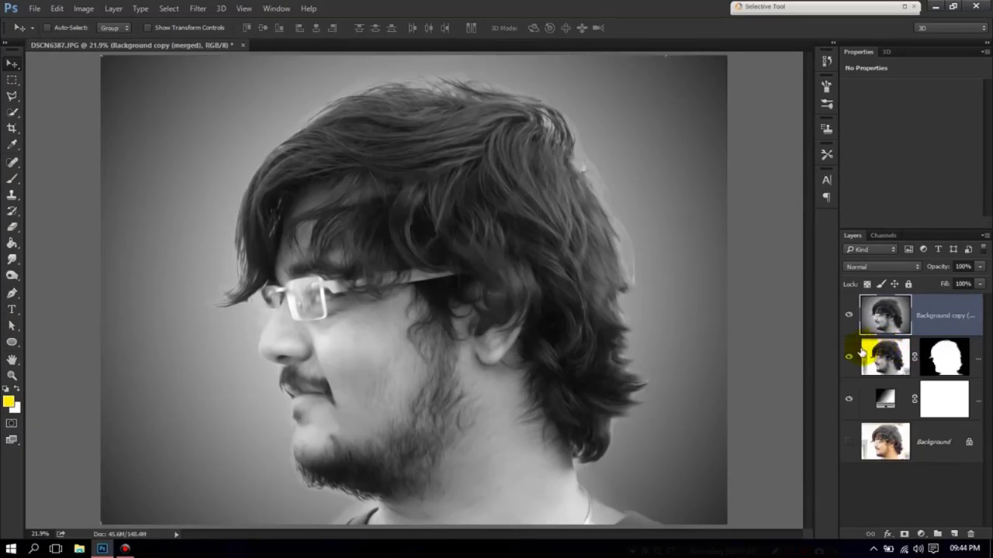
left_click_drag(850, 362, 850, 399)
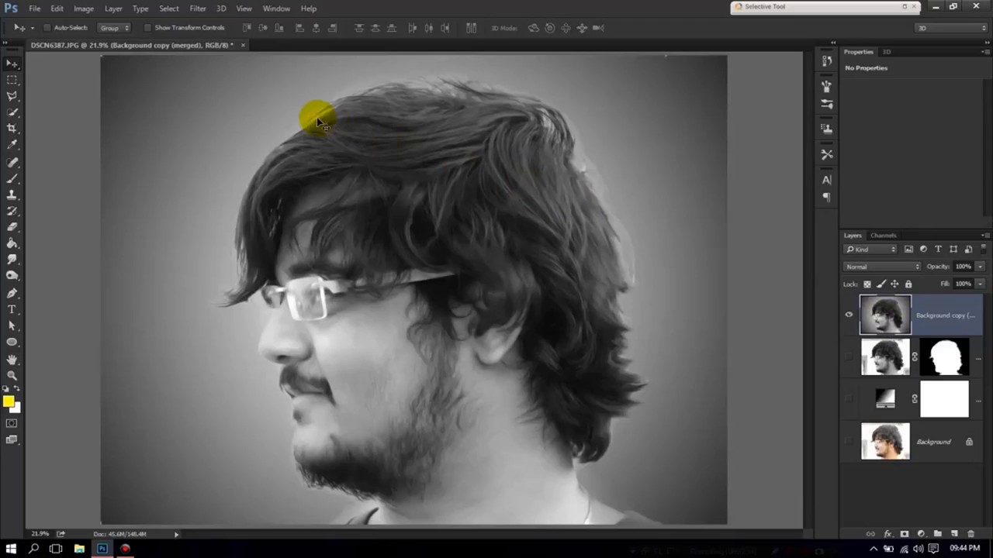
Apply Viveza 2 to the merged layer with brightness 22%, contrast 45% and structure 48%.
left_click(196, 9)
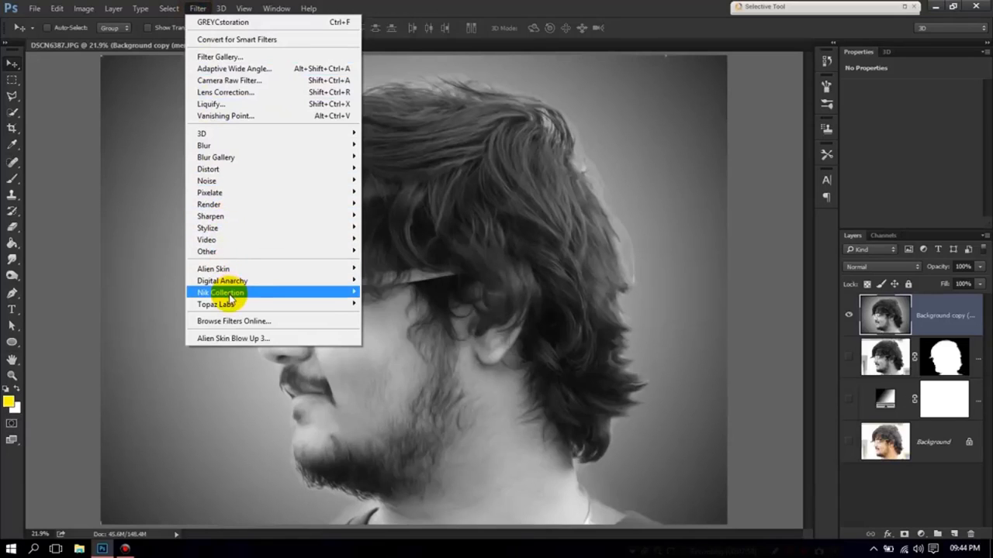
mouse_move(221, 292)
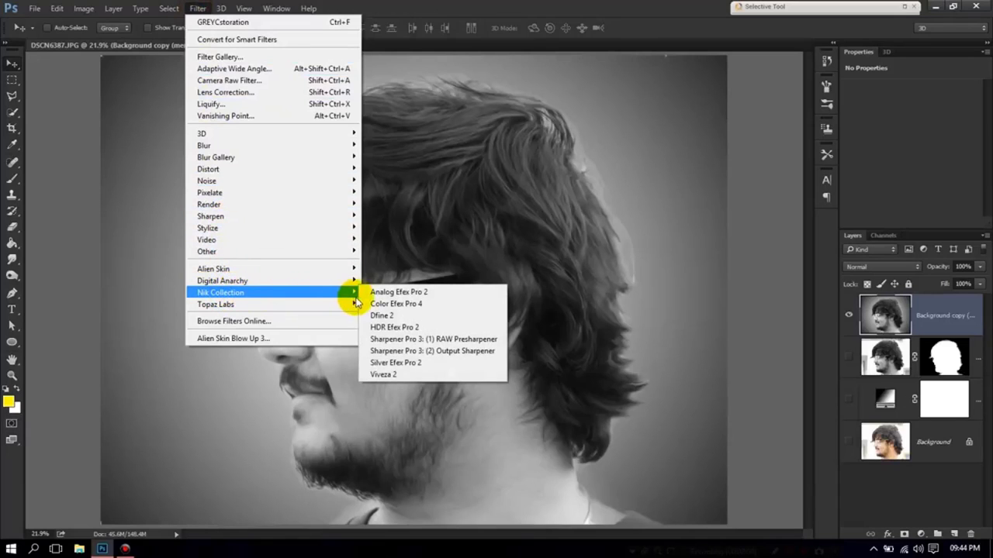
left_click(386, 375)
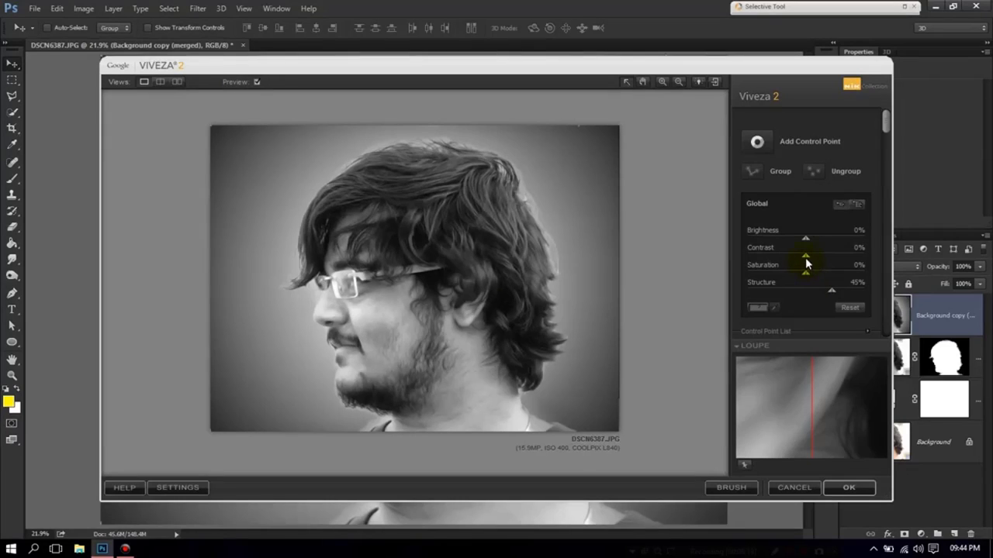
mouse_move(806, 258)
left_mouse_down()
mouse_move(828, 260)
mouse_move(817, 245)
left_mouse_up()
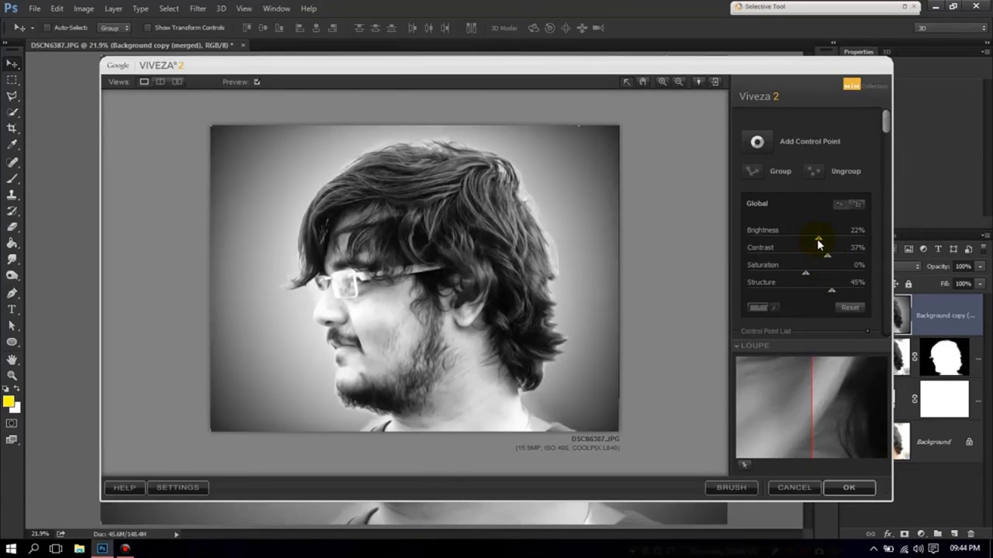
left_click_drag(827, 291, 836, 291)
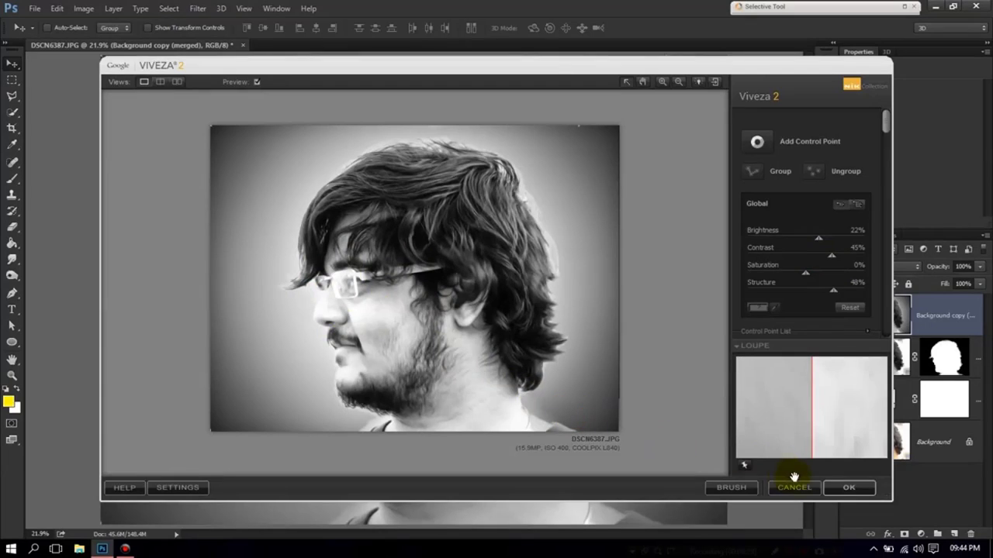
left_click(835, 487)
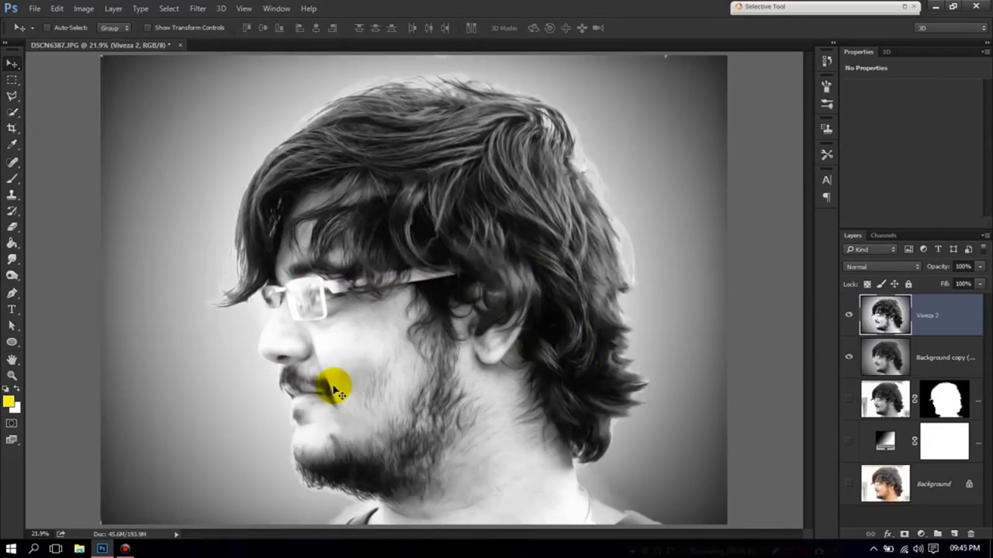
Toggle the Viveza 2 layer off and on to compare, then launch Color Efex Pro 4.
left_click(849, 317)
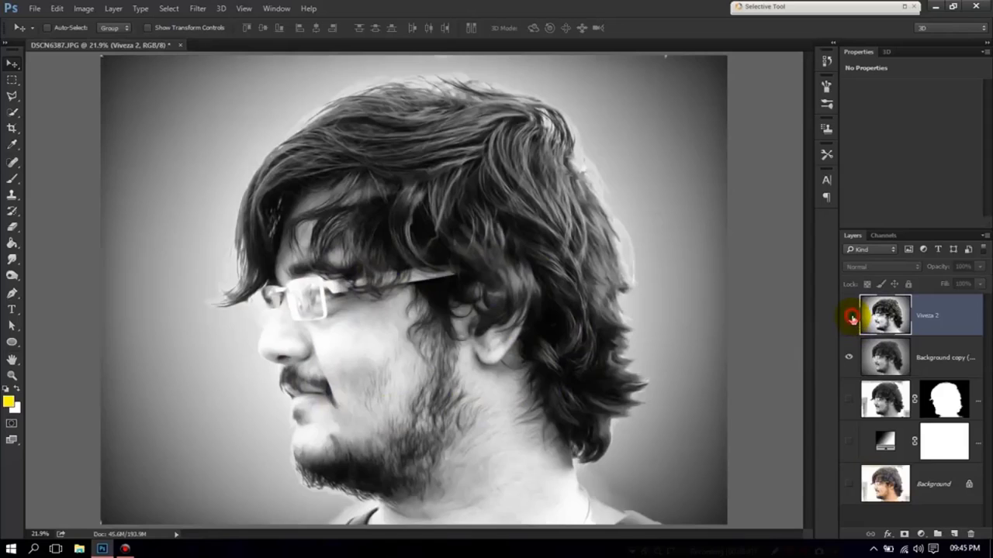
left_click(849, 316)
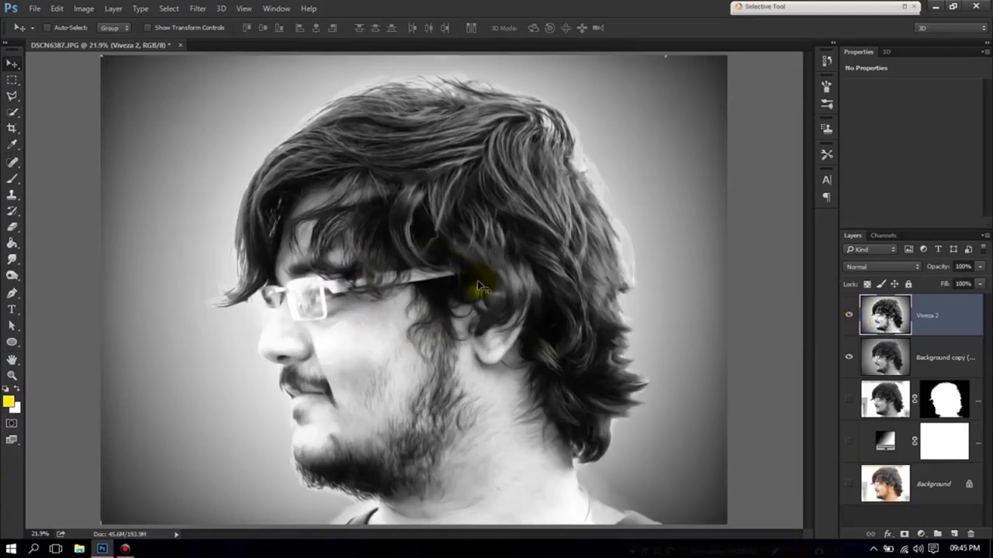
left_click(199, 10)
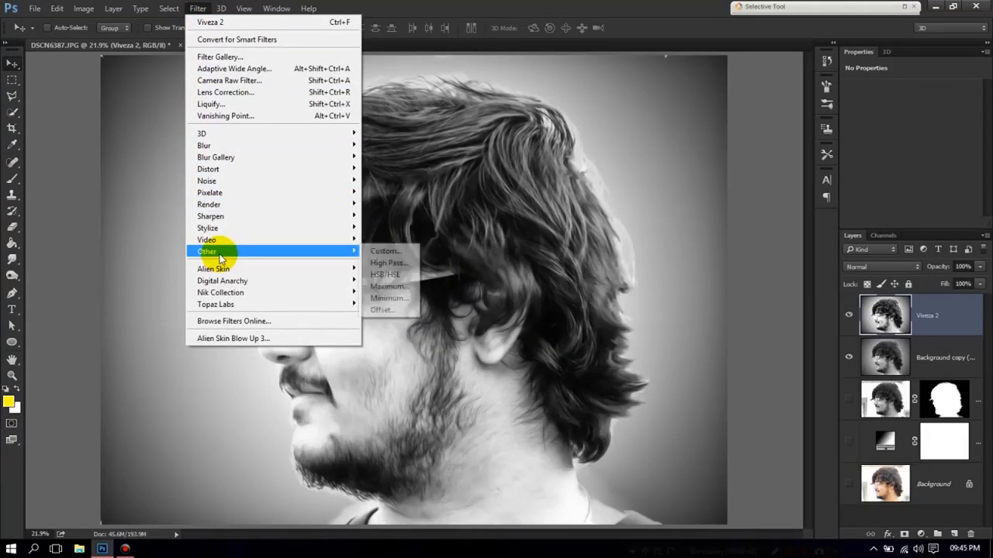
mouse_move(221, 293)
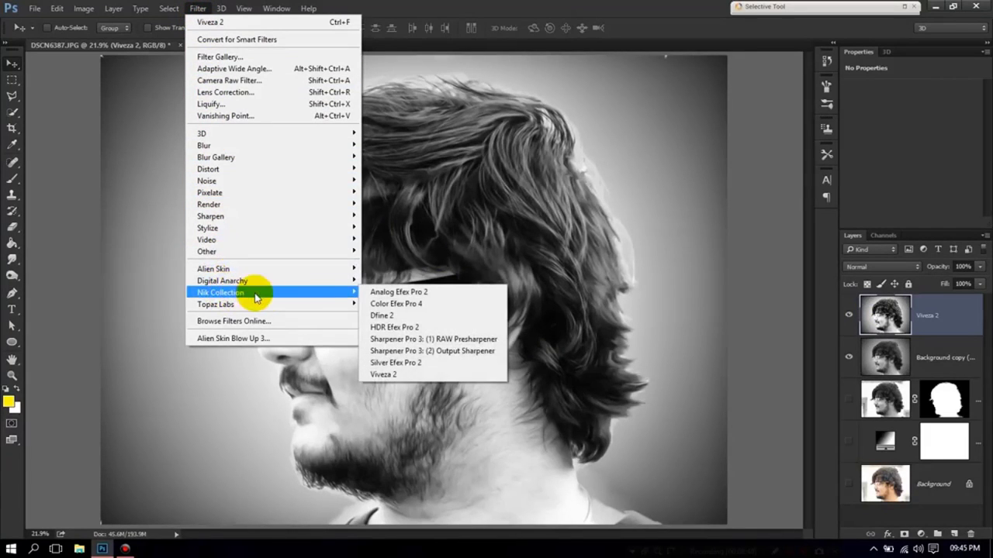
left_click(405, 305)
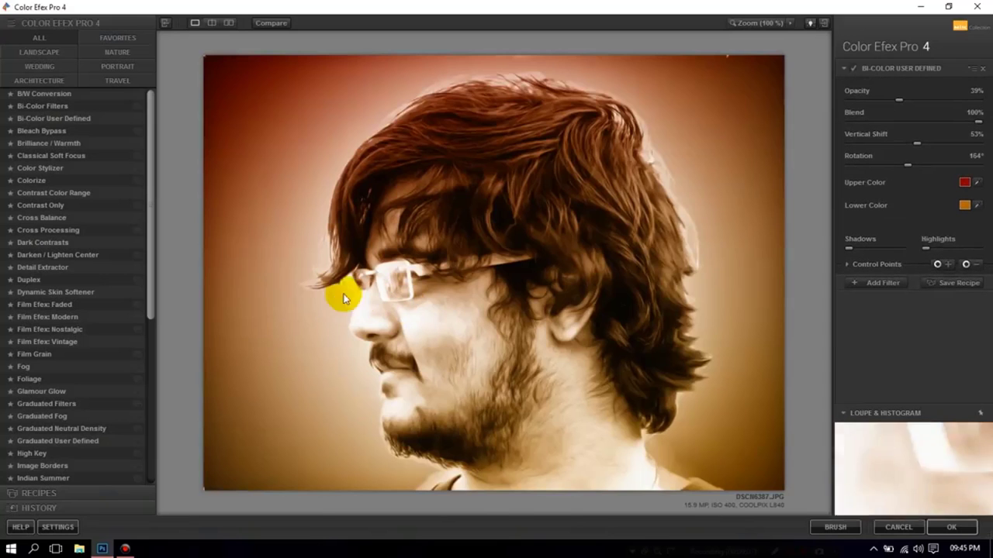
Toggle the Bi-Color User Defined red-orange toning off and on to compare its effect.
left_click(854, 68)
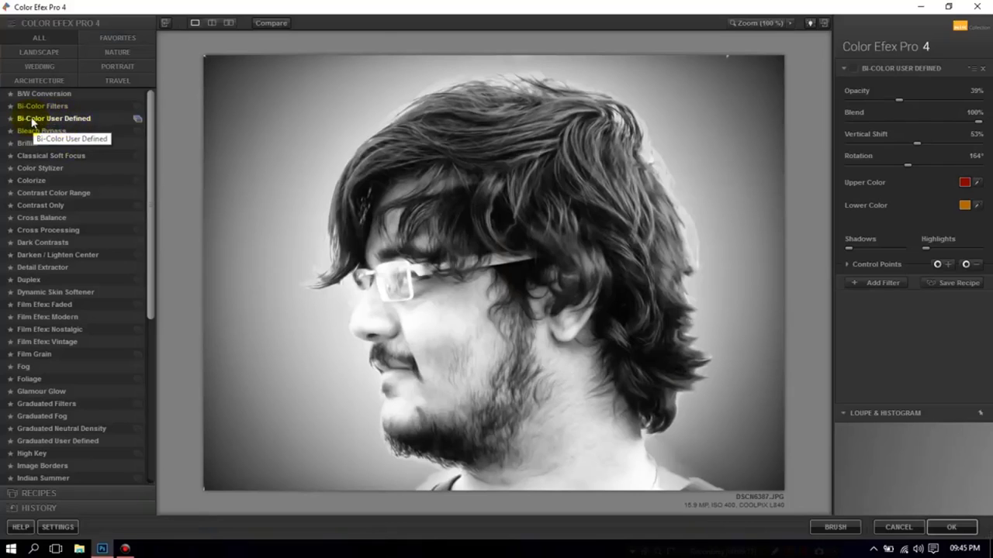
left_click(43, 119)
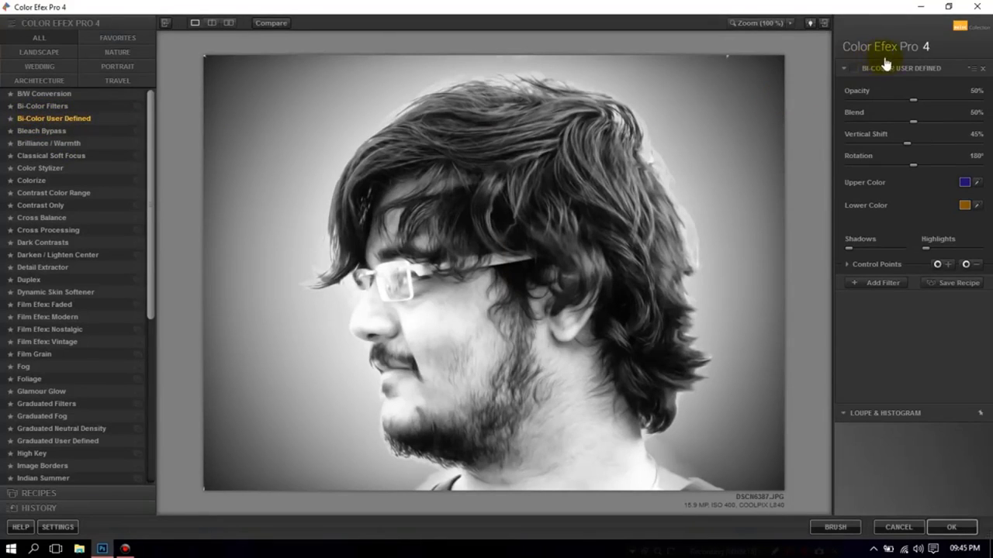
left_click(851, 69)
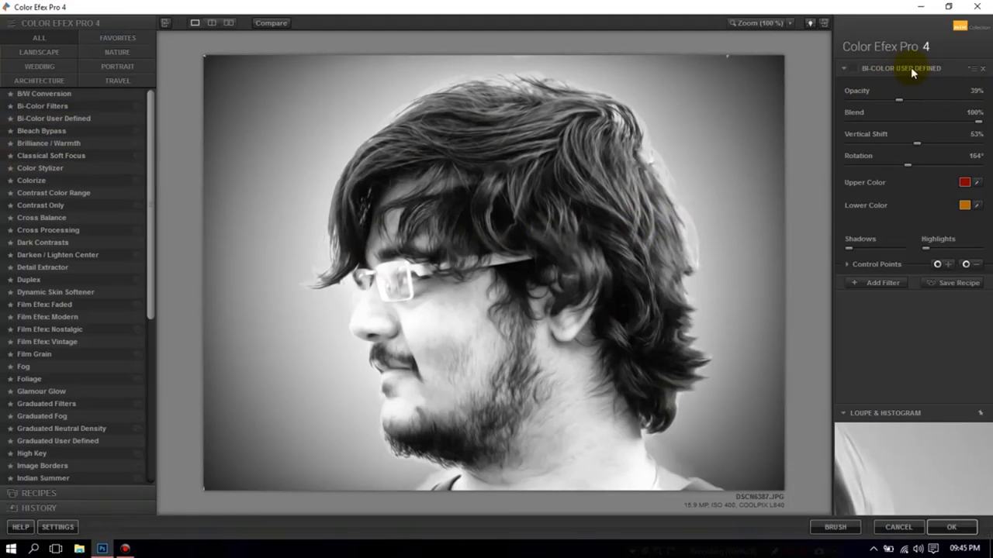
left_click(852, 68)
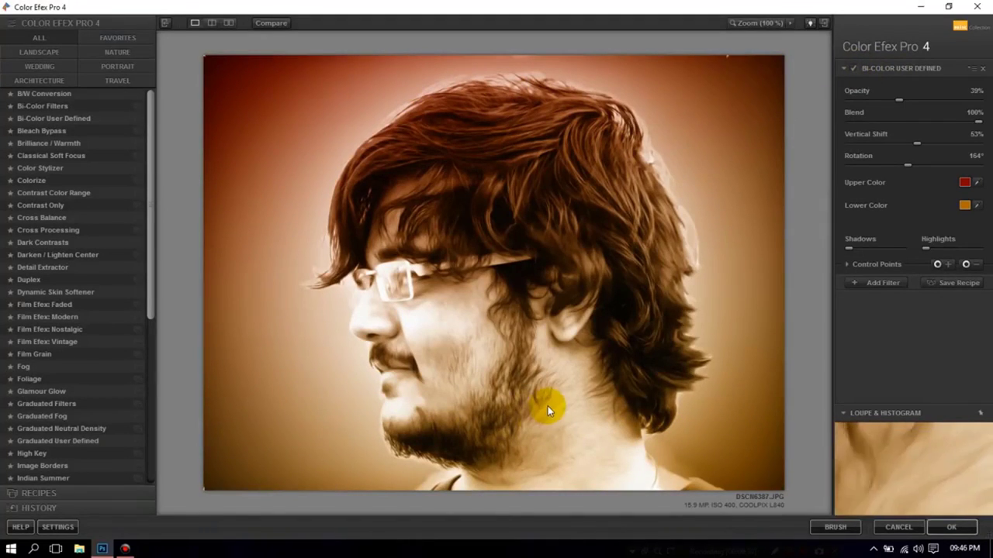
Set the Bi-Color upper colour to deep red RGB 131, 0, 0.
left_click(963, 184)
left_click(214, 165)
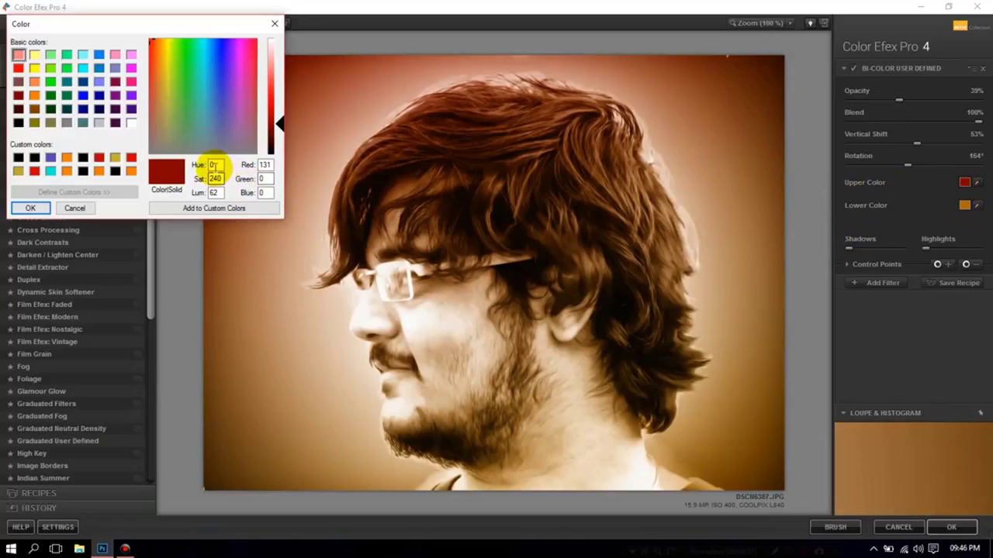
double_click(216, 166)
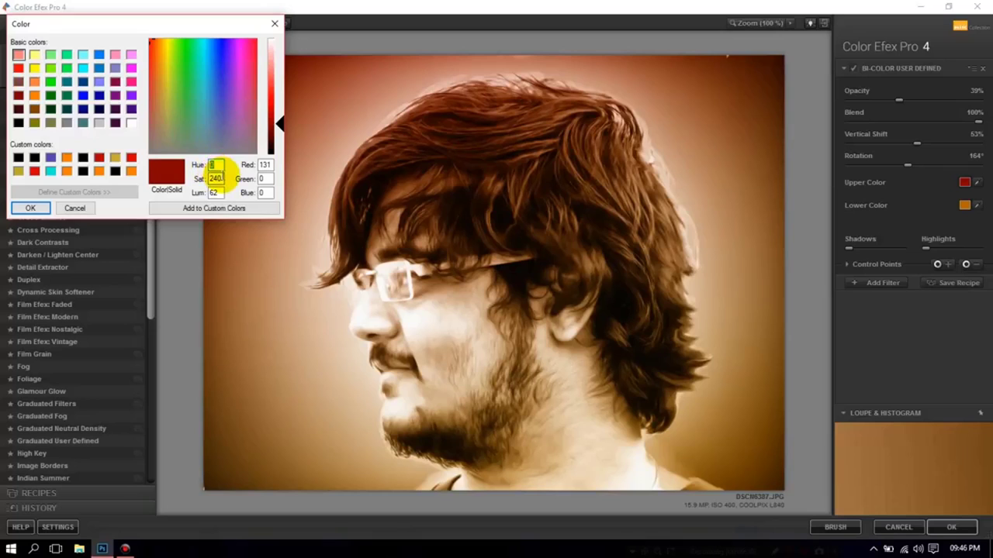
double_click(215, 178)
double_click(214, 193)
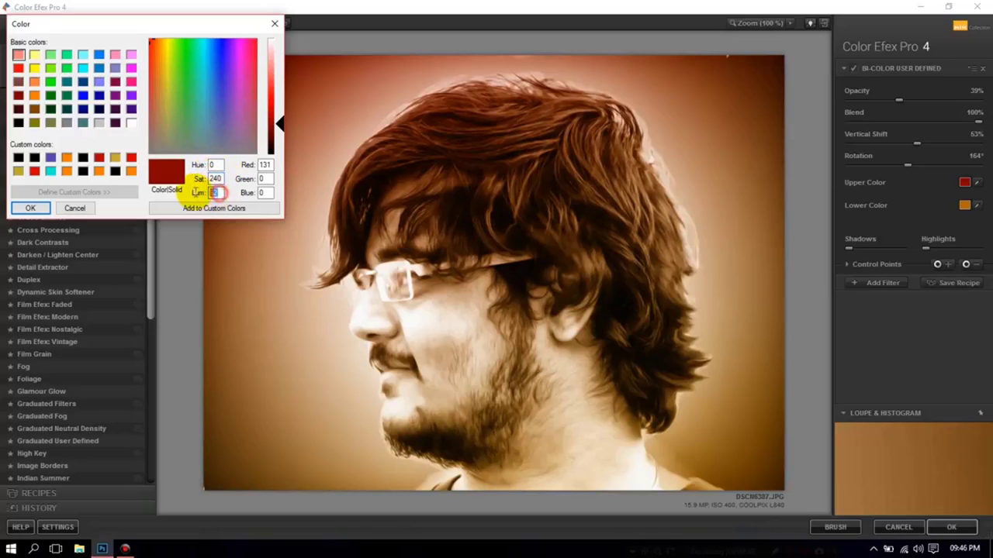
double_click(264, 165)
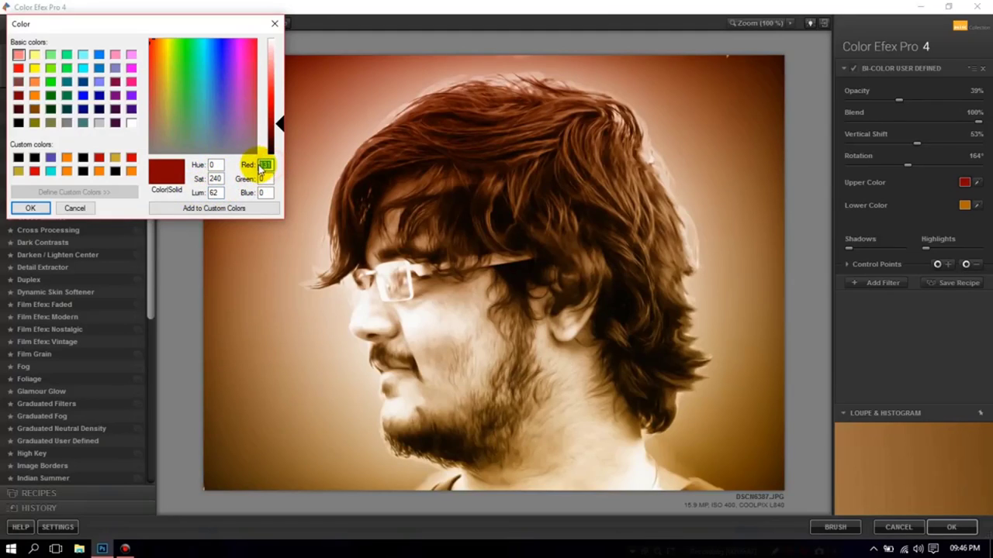
double_click(264, 178)
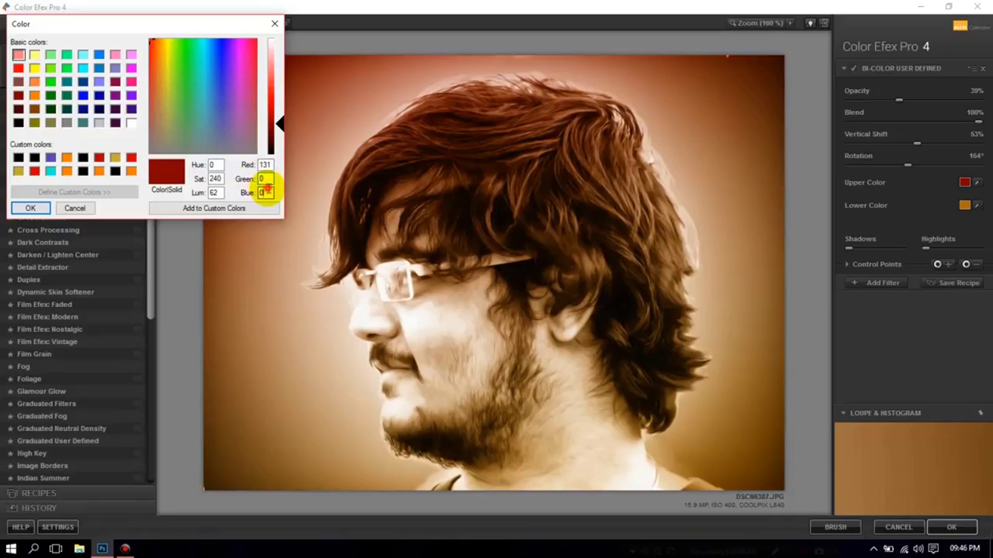
left_click(30, 208)
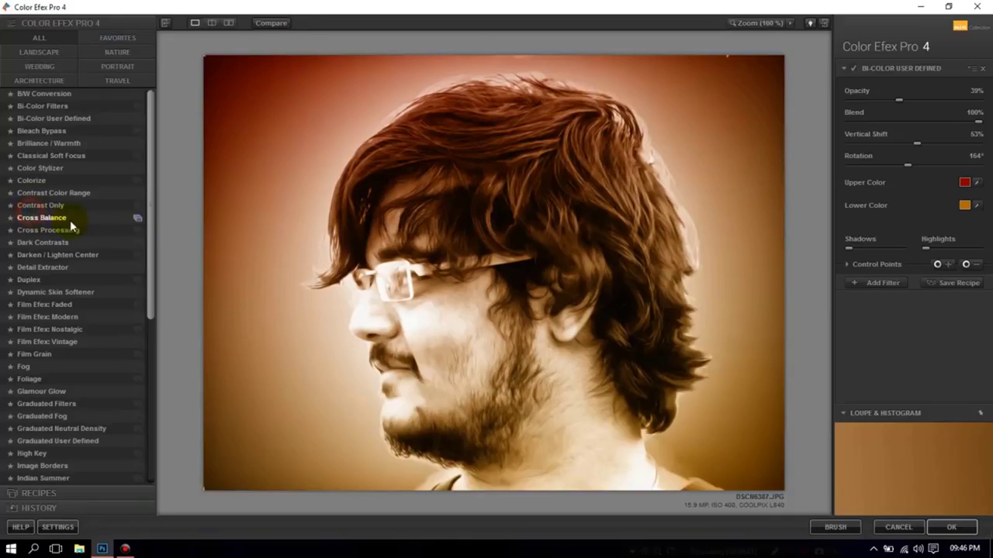
Set the Bi-Color lower colour to orange RGB 179, 103, 0.
mouse_move(849, 249)
left_click(963, 206)
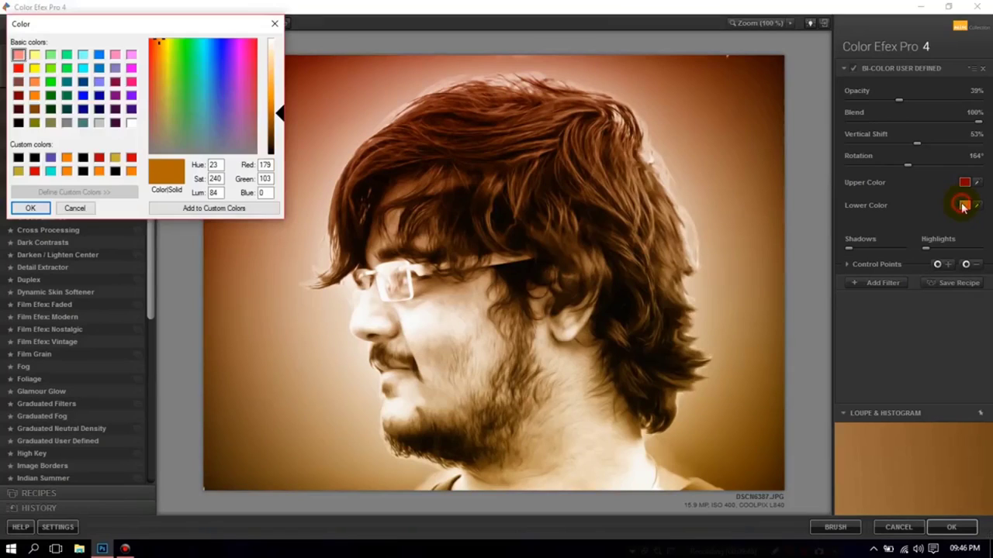
double_click(212, 165)
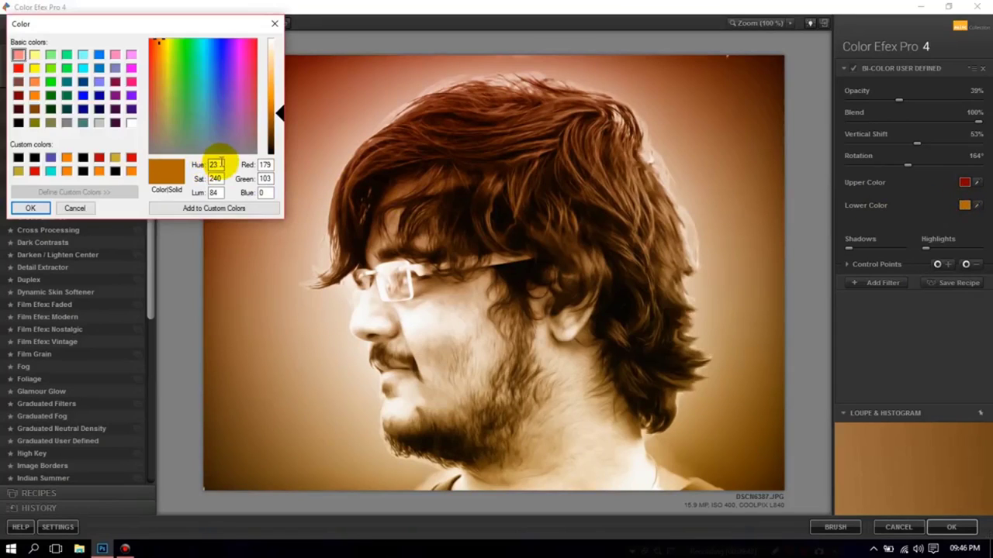
double_click(215, 166)
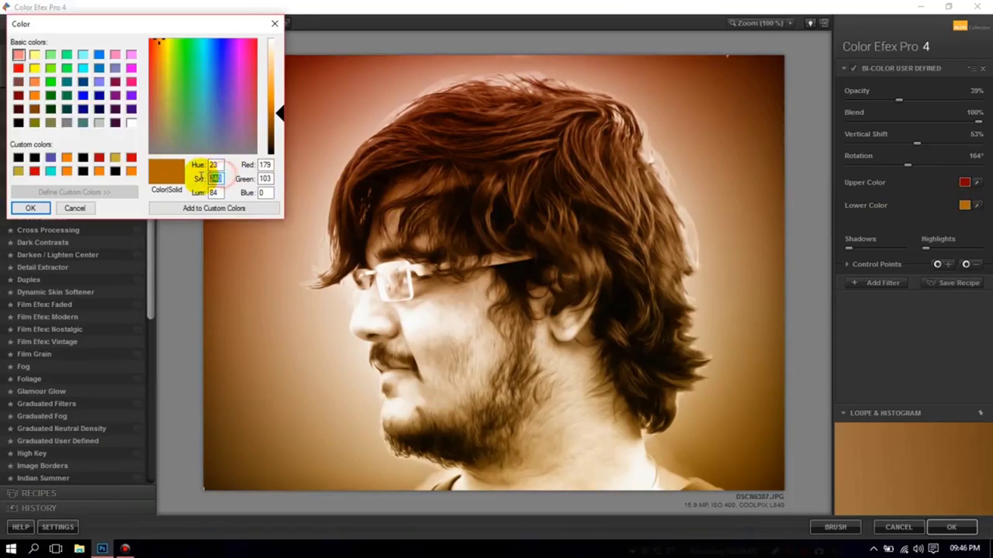
double_click(215, 178)
double_click(215, 193)
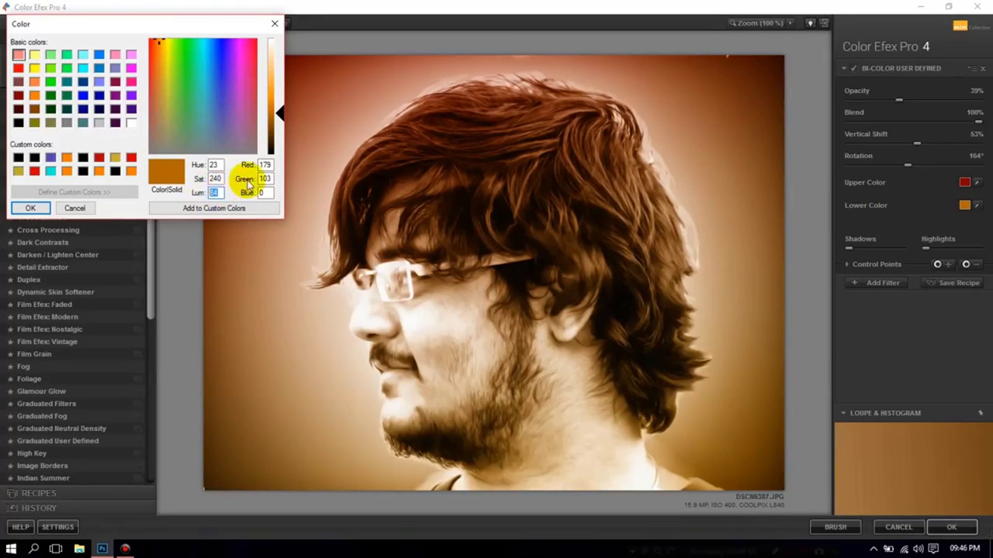
double_click(266, 165)
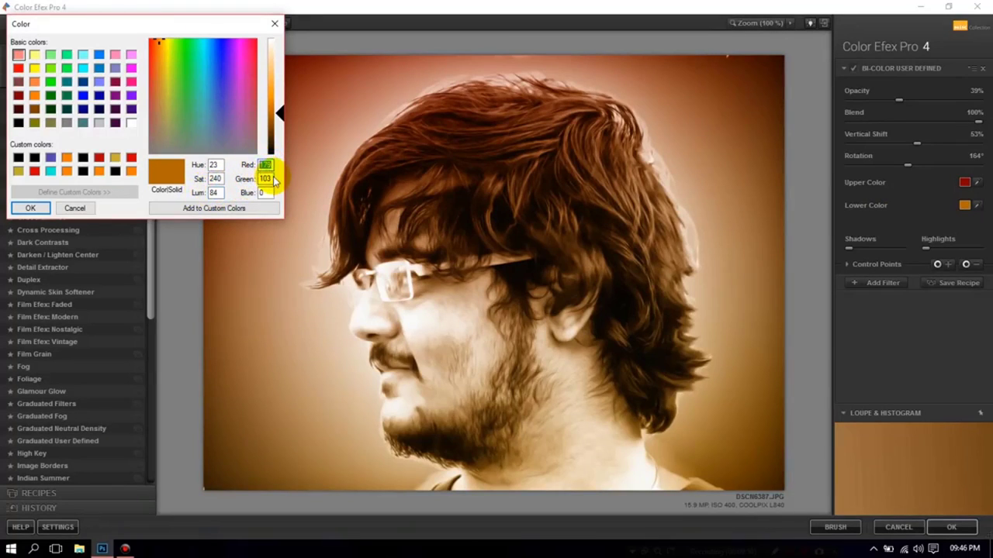
double_click(266, 178)
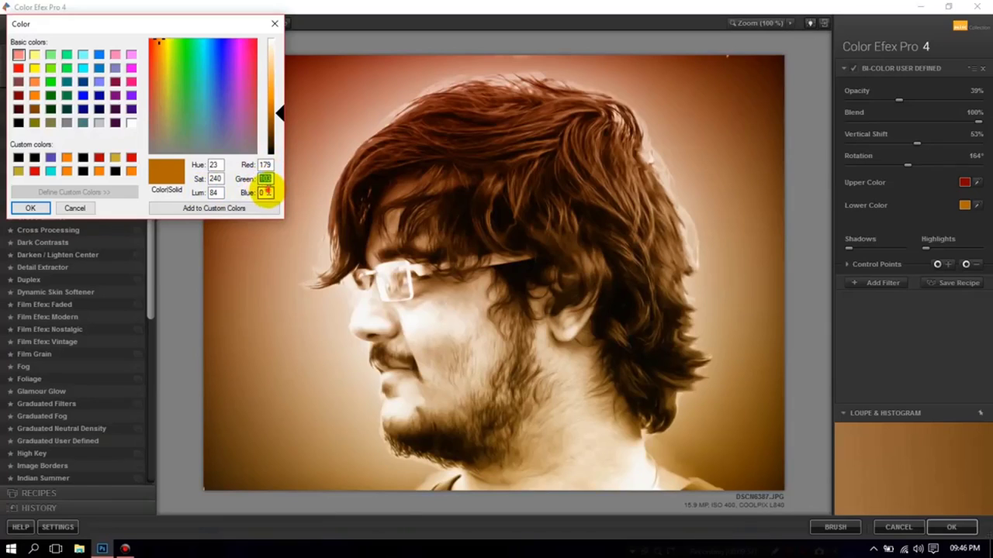
double_click(265, 192)
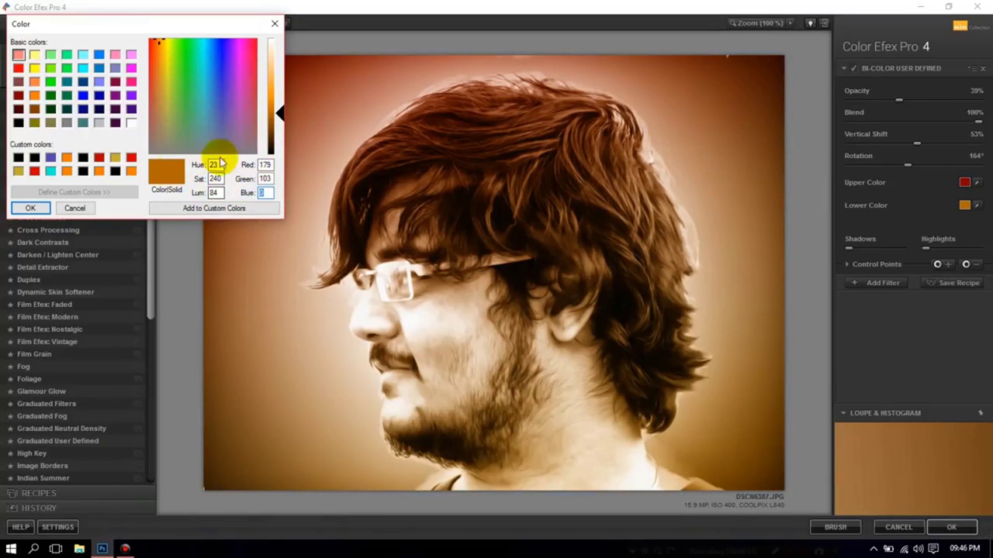
left_click(40, 209)
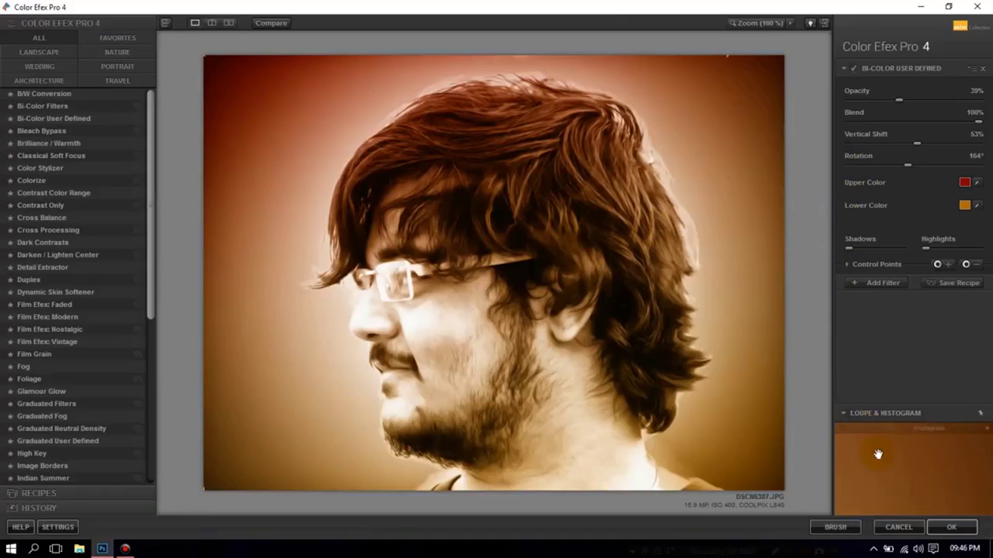
Apply the red-orange Bi-Color toning as a new layer and toggle it off and on to compare.
left_click(951, 528)
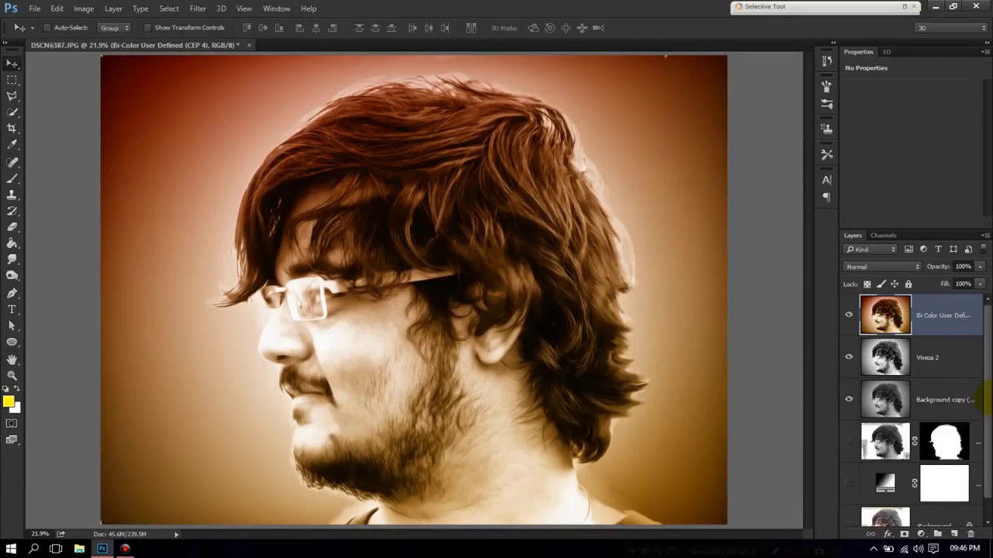
left_click(850, 318)
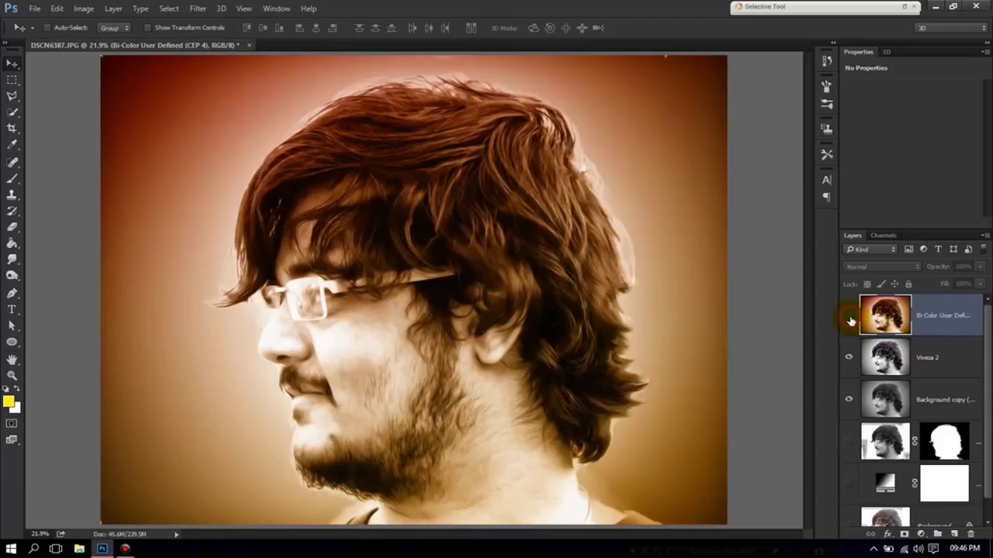
left_click(849, 317)
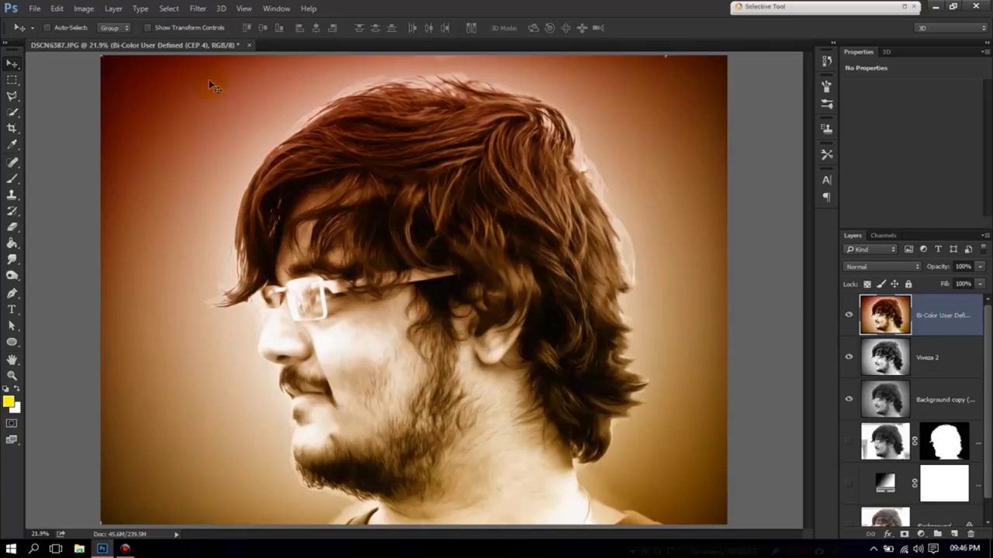
left_click(197, 8)
mouse_move(214, 270)
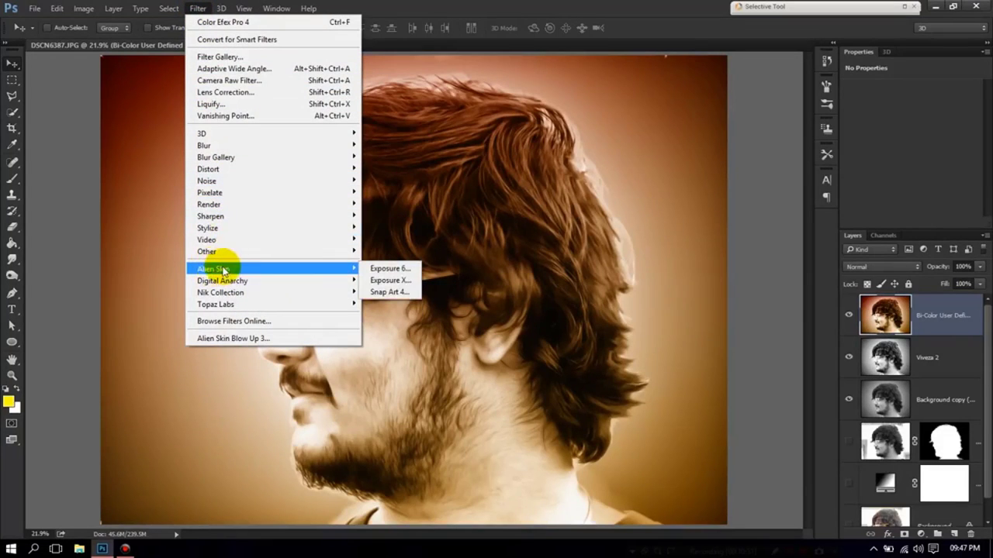
In Exposure X, compare the Cinema Technicolor Process 4 variants and apply Technicolor Process 4 (no grain).
left_click(387, 285)
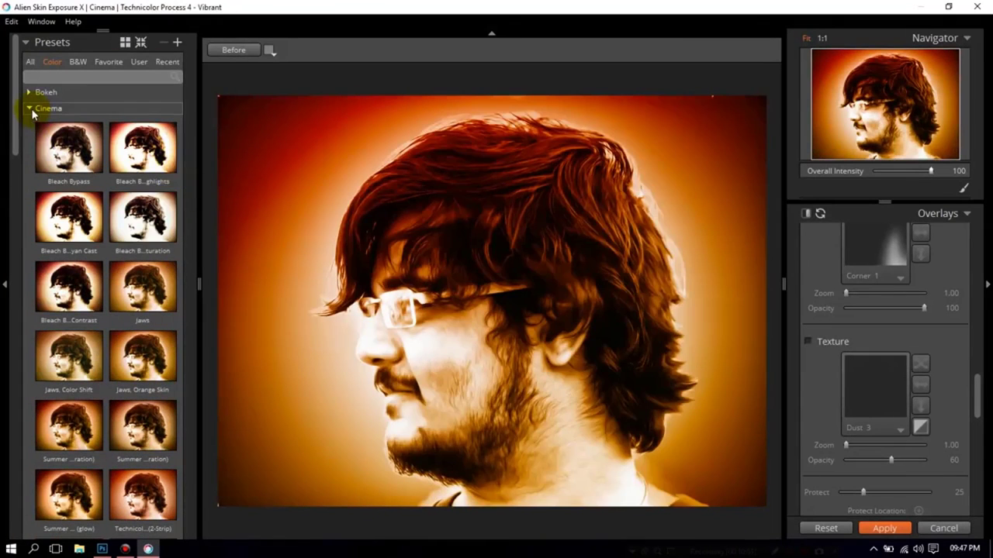
left_click(30, 108)
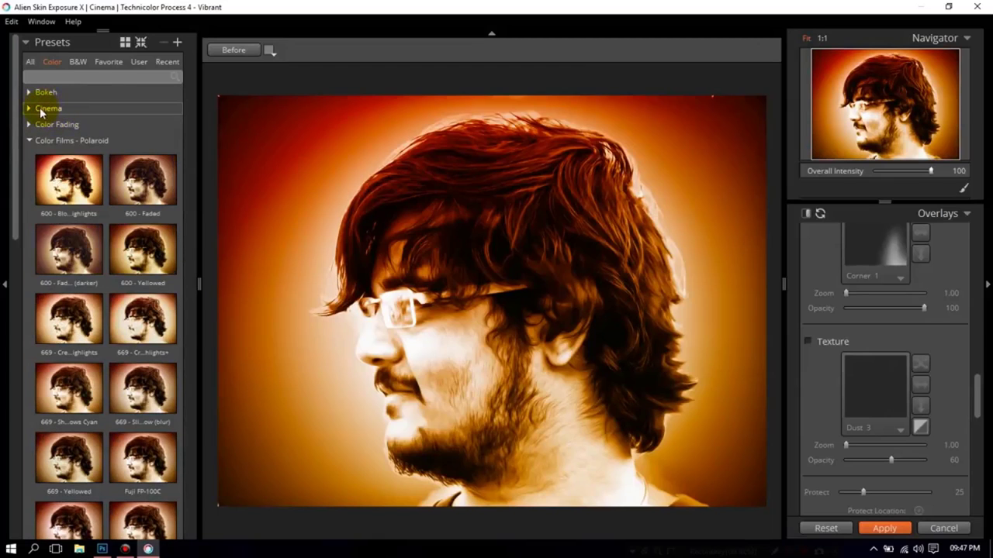
left_click(28, 109)
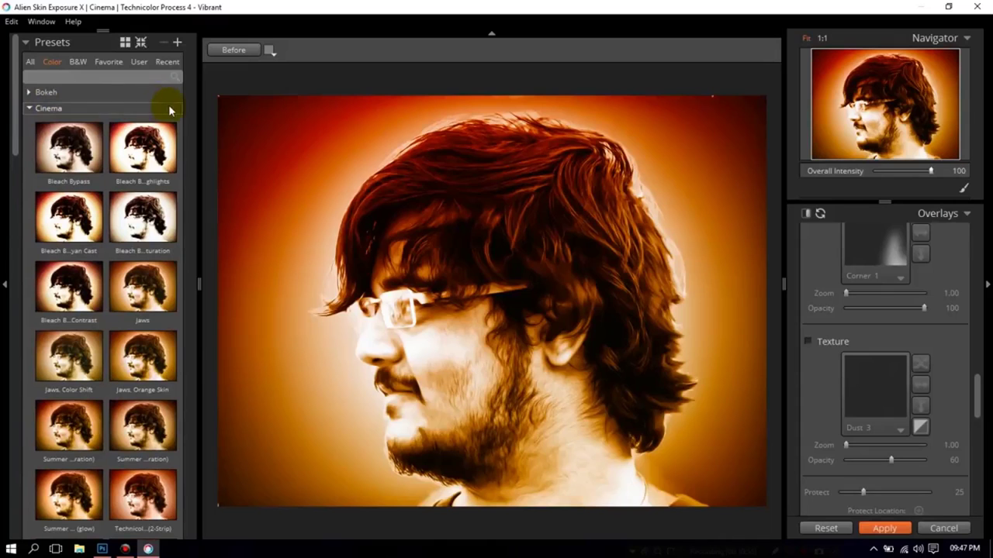
mouse_move(16, 109)
left_mouse_down()
mouse_move(14, 258)
mouse_move(14, 240)
left_mouse_up()
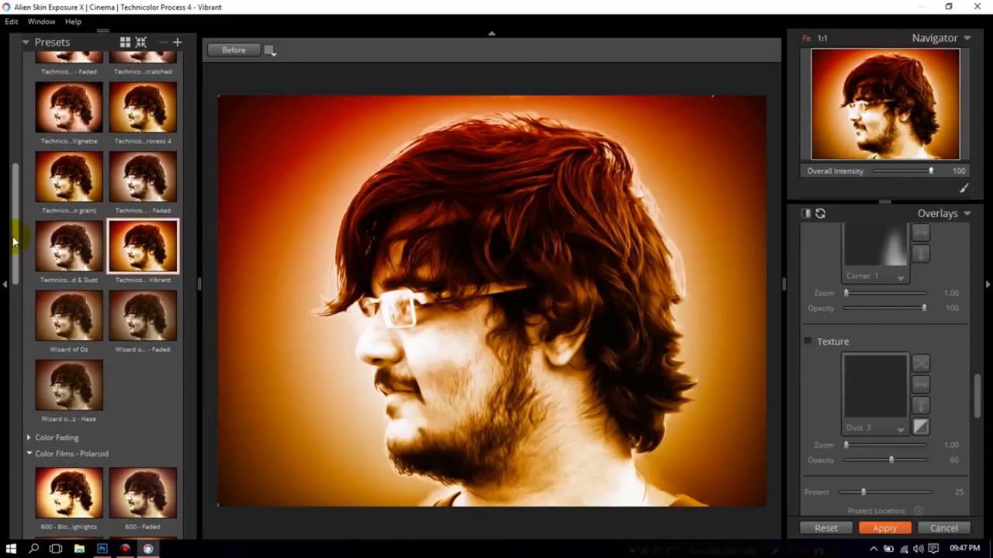
left_click(49, 197)
left_click(132, 124)
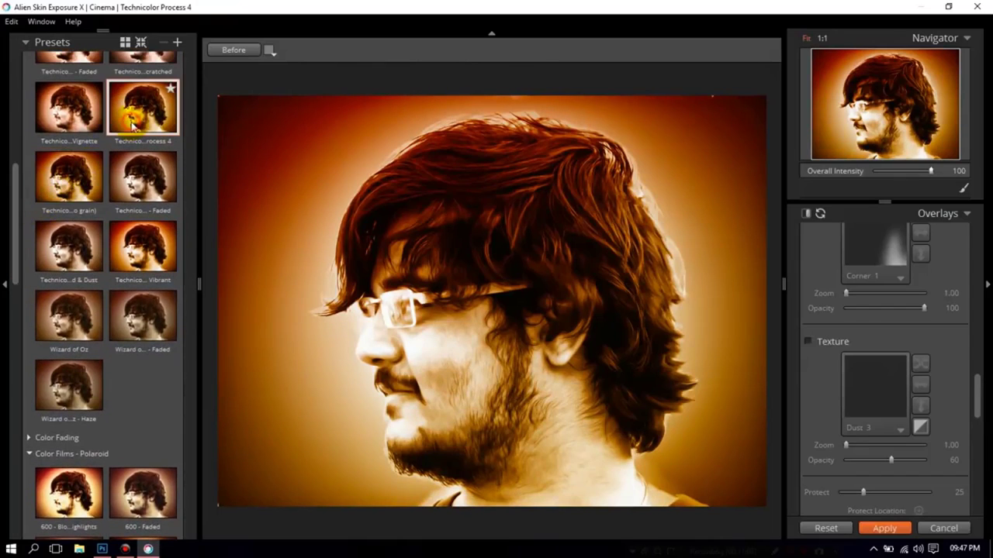
left_click(91, 159)
left_click(123, 242)
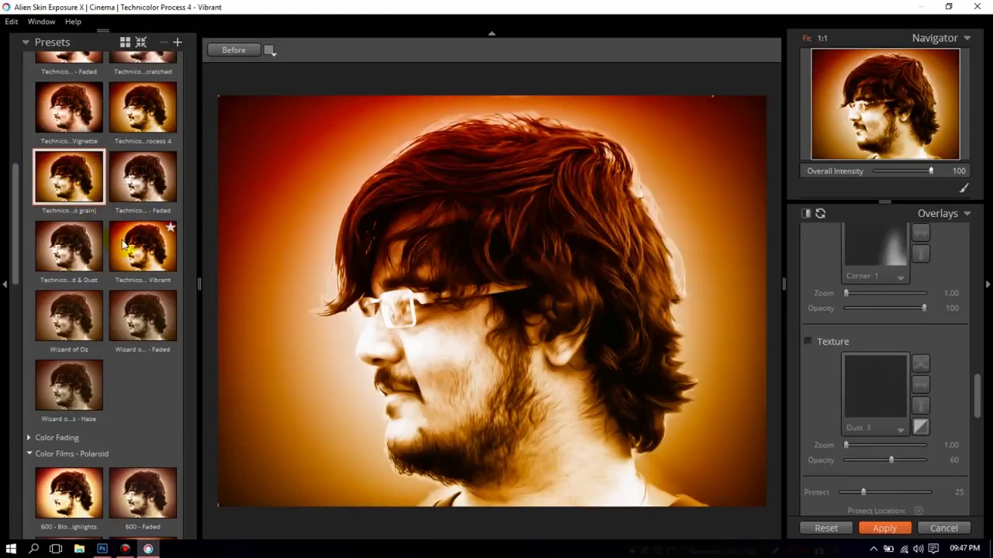
left_click(68, 242)
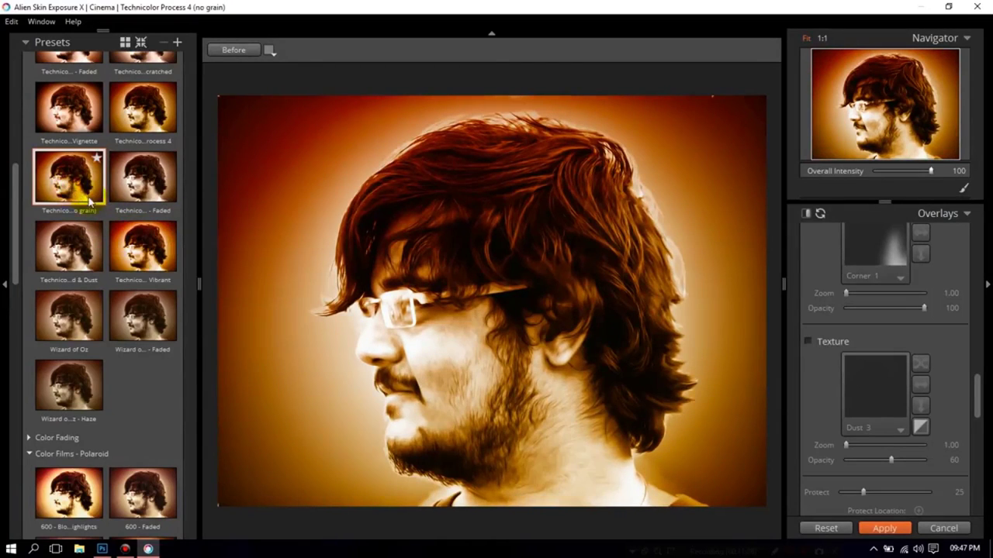
left_click(887, 528)
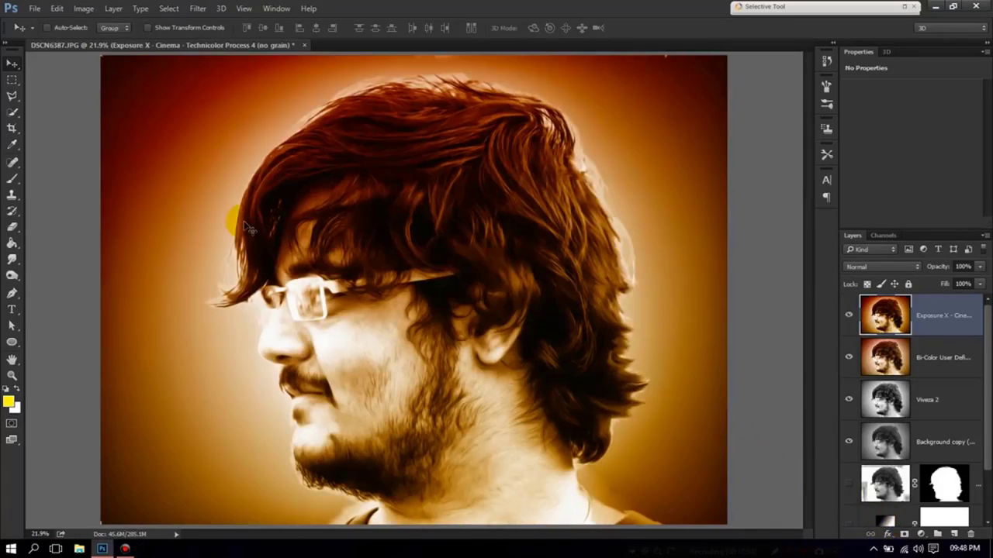
left_click(848, 319)
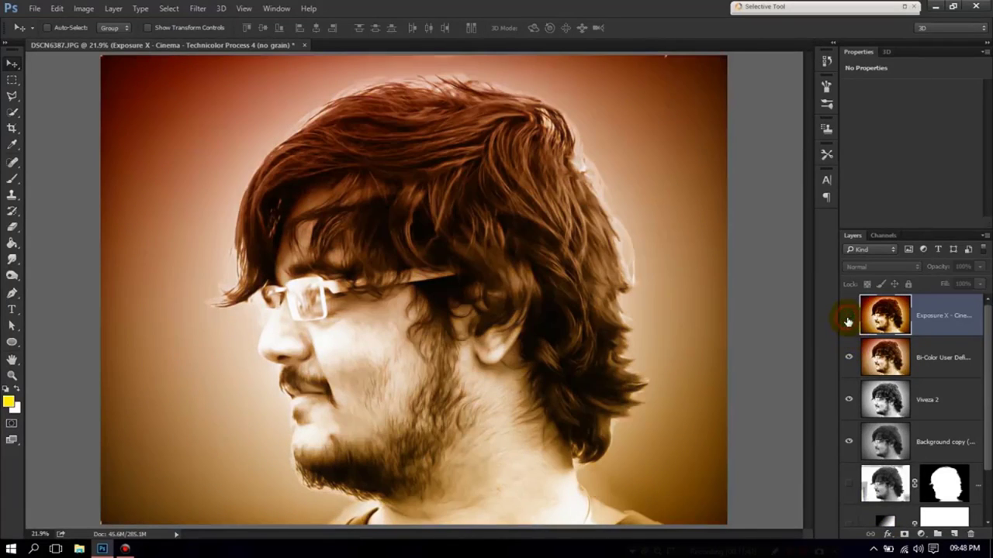
left_click(850, 361)
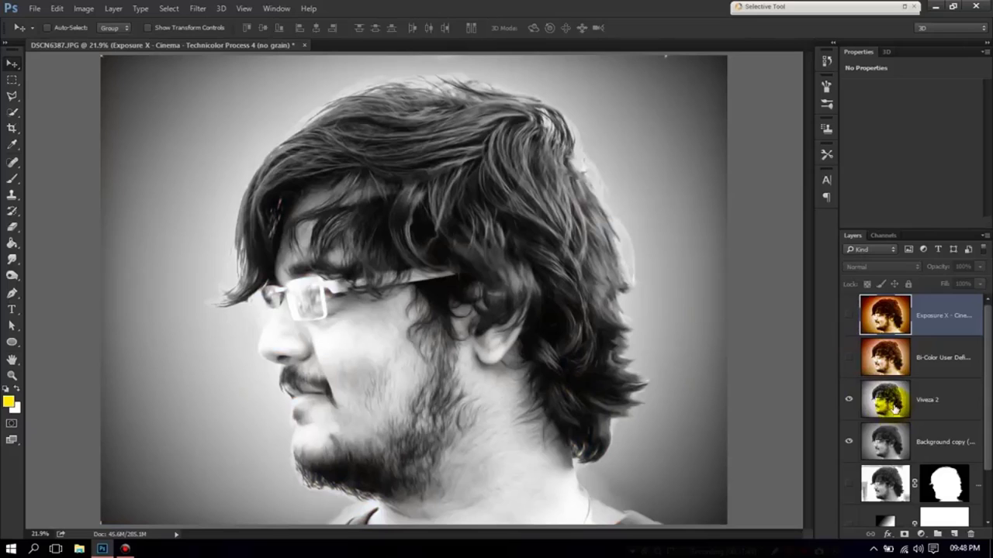
left_click(848, 358)
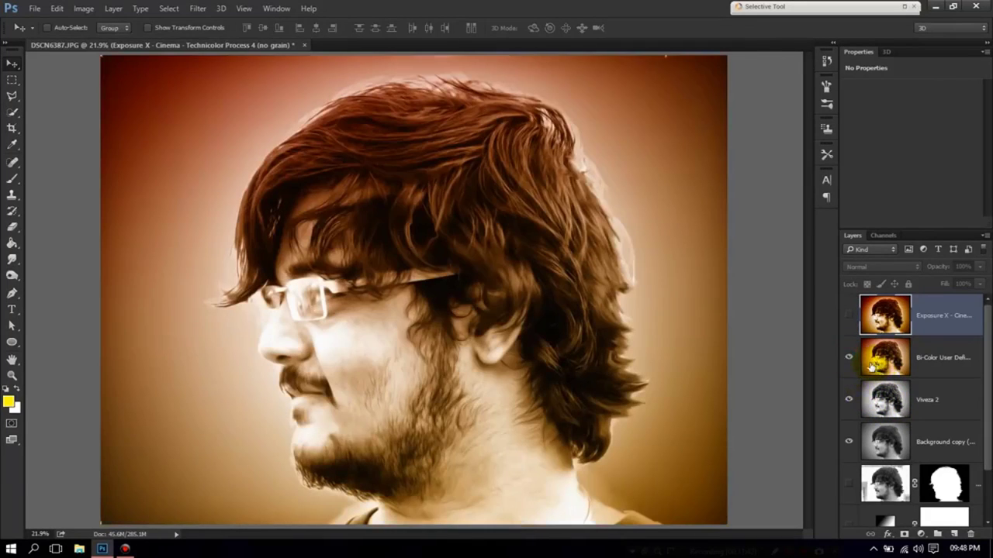
left_click(849, 318)
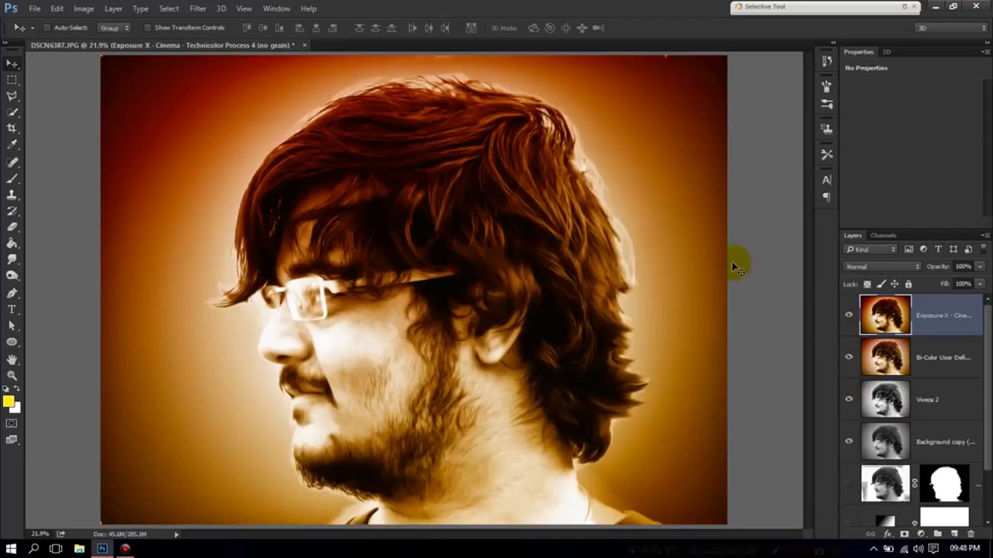